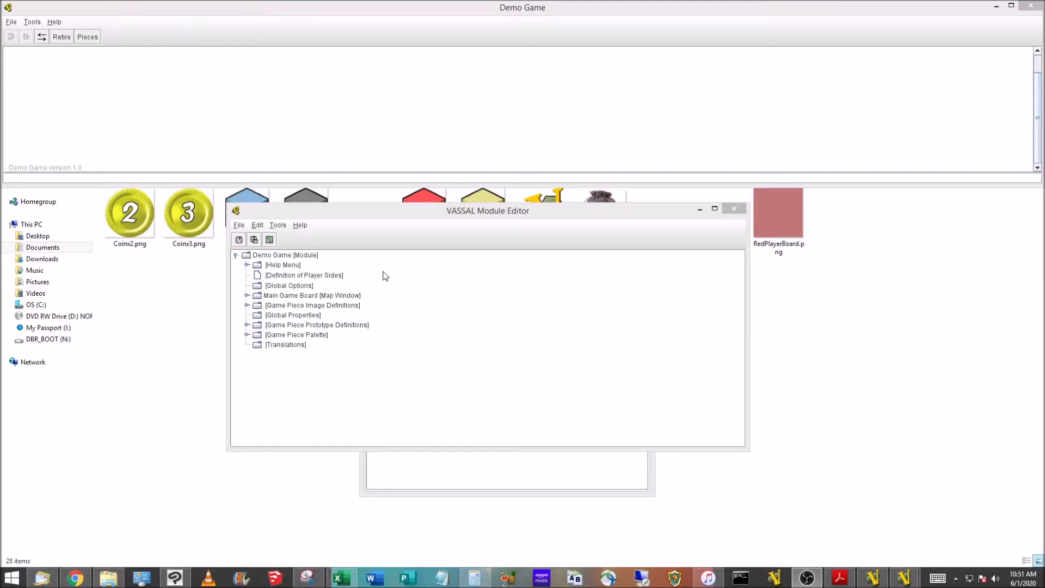
Step: Add a new map window to the Demo Game module and name it Blue Player Board
{"action": "right_click", "coordinate": [263, 257]}
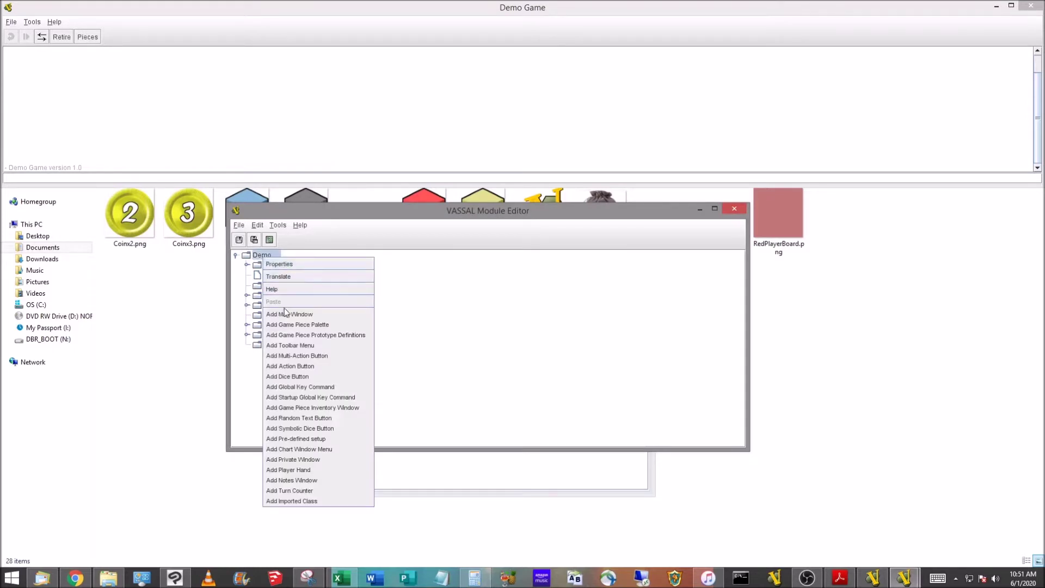
{"action": "left_click", "coordinate": [304, 315]}
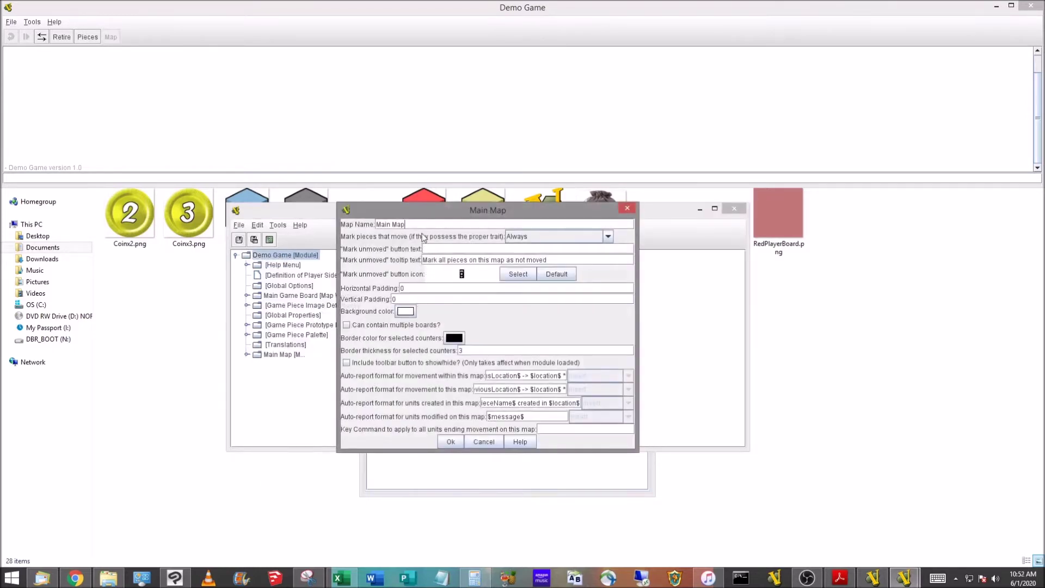
{"action": "left_click_drag", "start_coordinate": [426, 224], "coordinate": [375, 224]}
{"action": "type", "text": "Blue Player Board"}
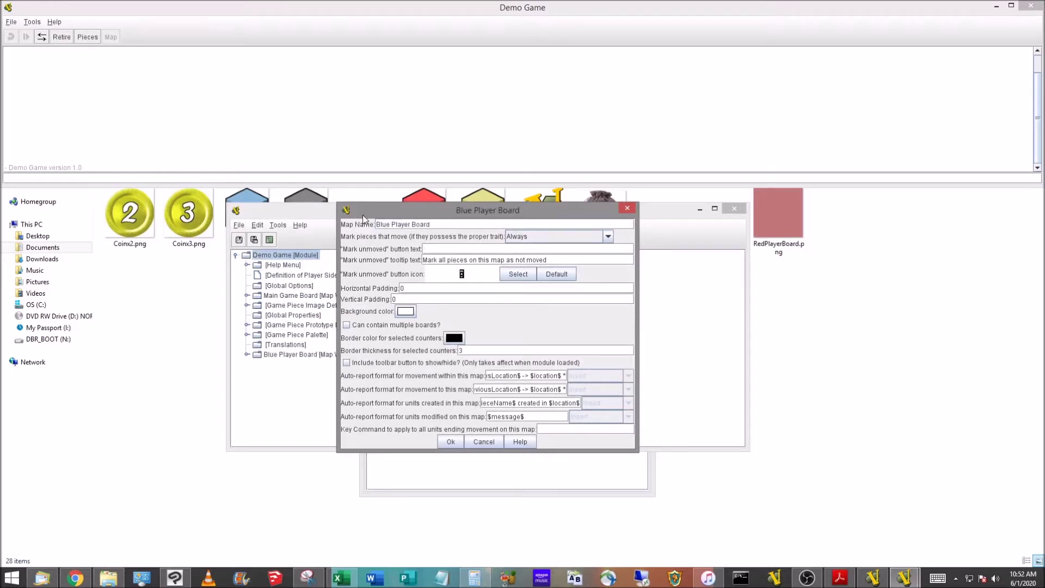
Step: Give the new map's selected counters a red border of thickness 1, and include a toolbar button to show or hide the map
{"action": "left_click", "coordinate": [454, 337]}
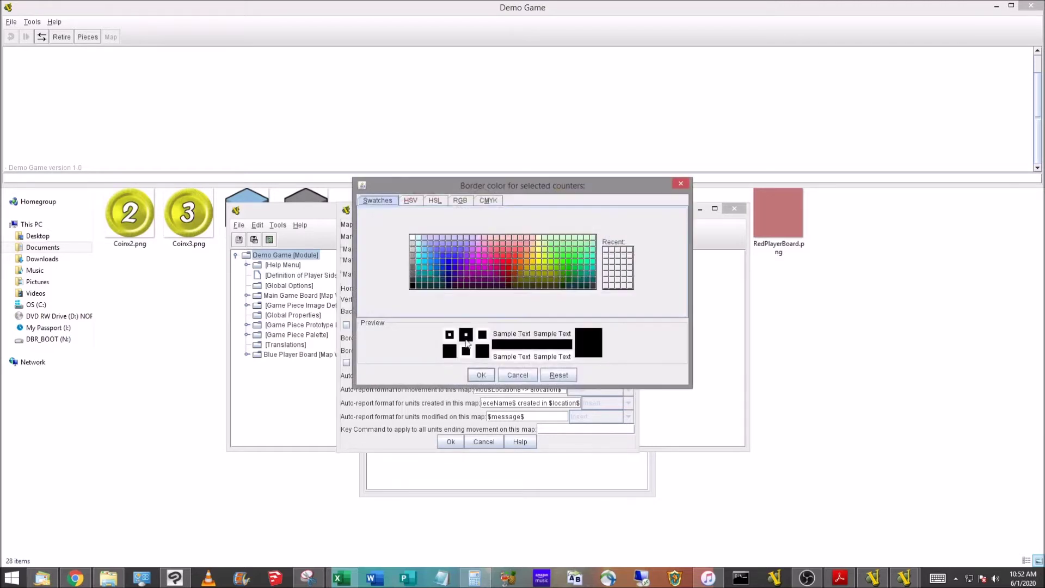
{"action": "left_click", "coordinate": [502, 265]}
{"action": "left_click", "coordinate": [481, 376]}
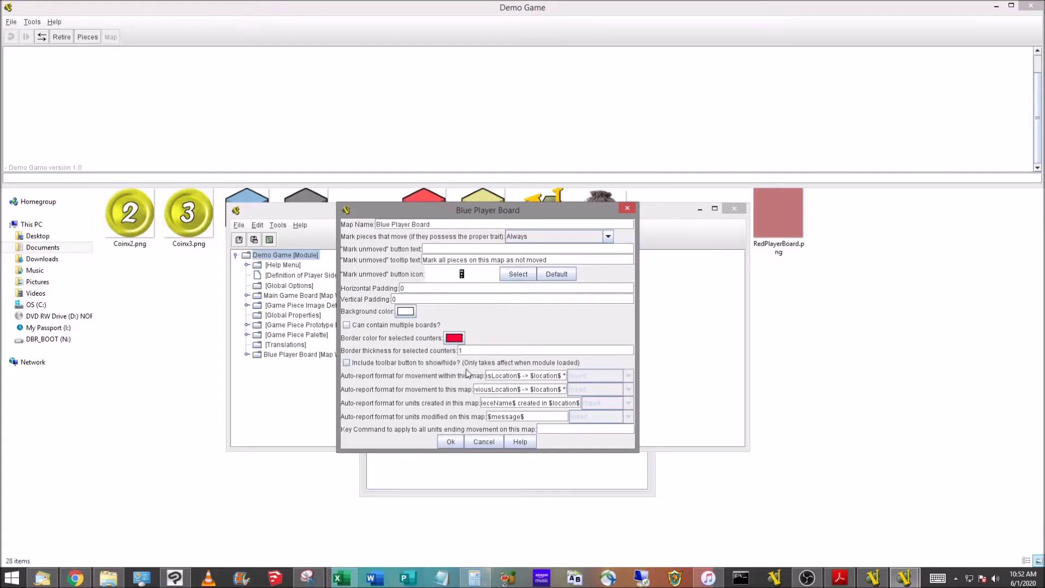
{"action": "left_click", "coordinate": [347, 362]}
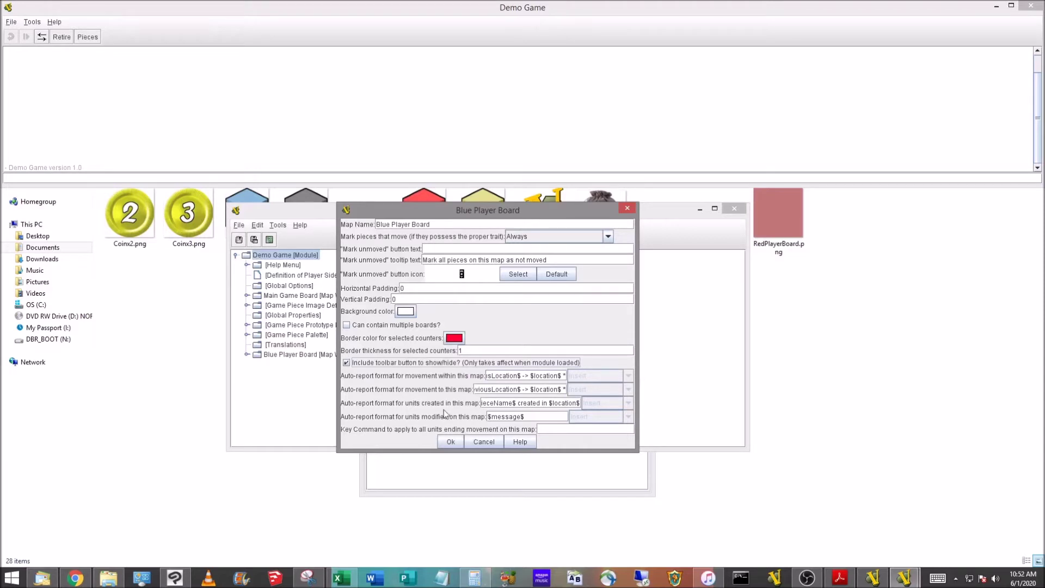
{"action": "left_click", "coordinate": [452, 442]}
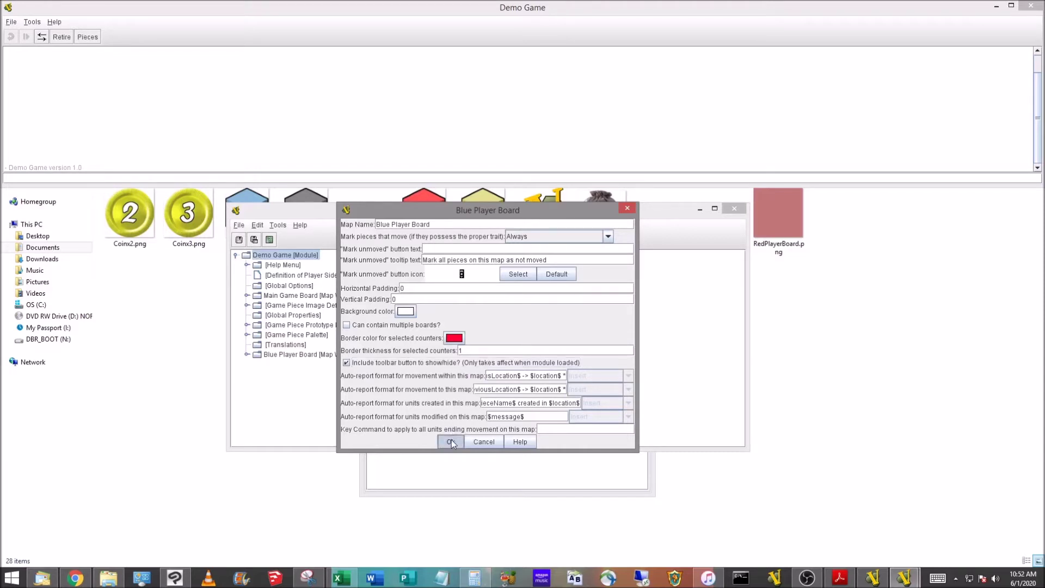
Step: Add a board named Blue Player Board to the new map window, using the image BluePlayerBoard.png
{"action": "left_click", "coordinate": [247, 355]}
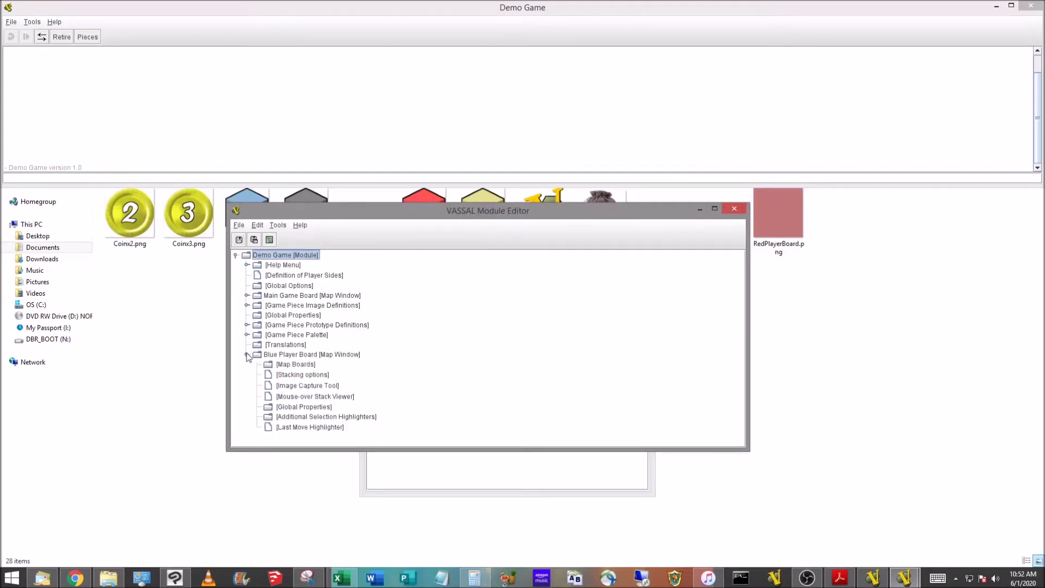
{"action": "right_click", "coordinate": [287, 367]}
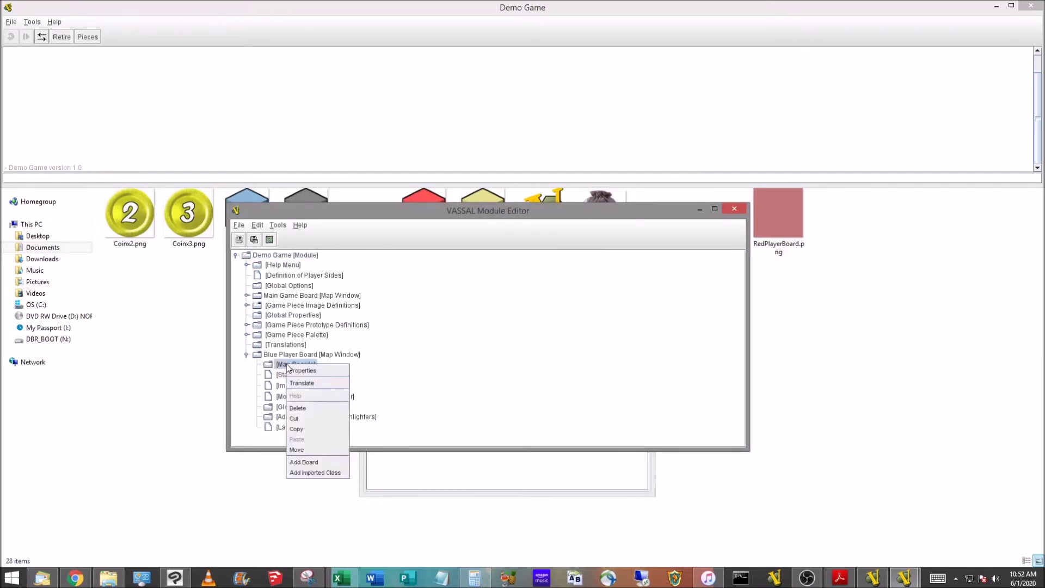
{"action": "left_click", "coordinate": [315, 461]}
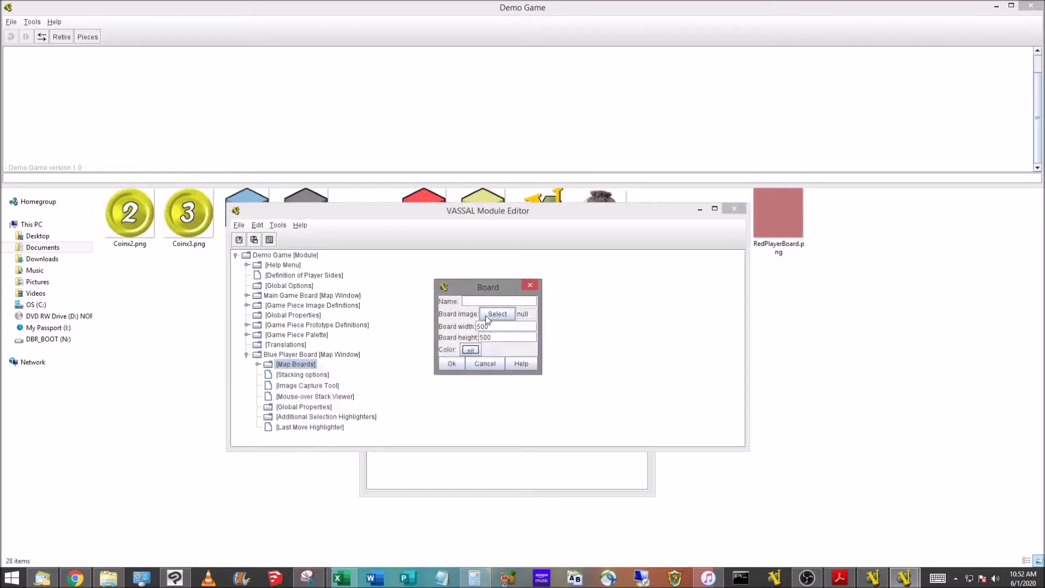
{"action": "type", "text": "Blue Player Board"}
{"action": "left_click", "coordinate": [486, 317]}
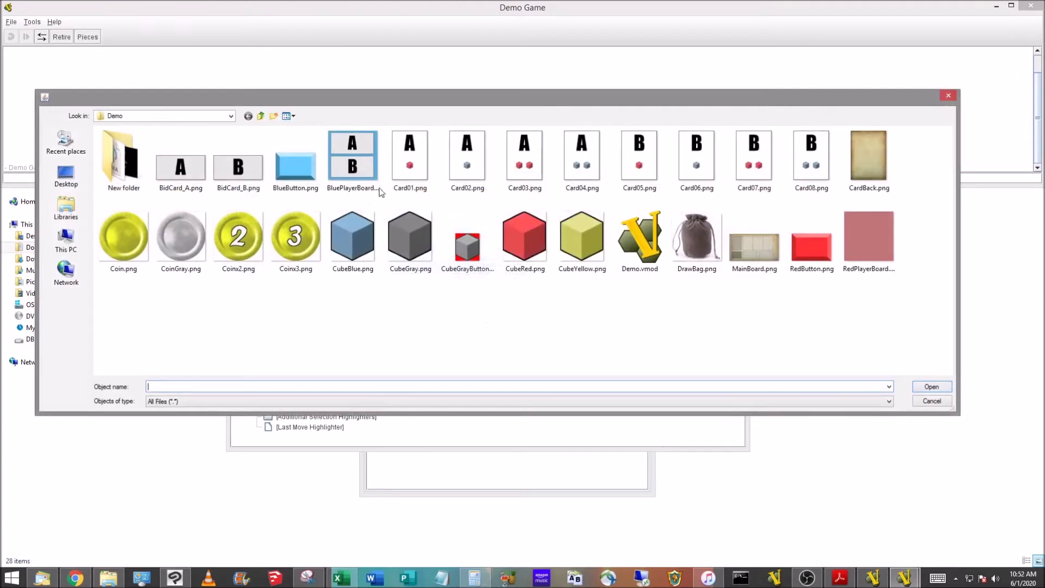
{"action": "left_click", "coordinate": [380, 191]}
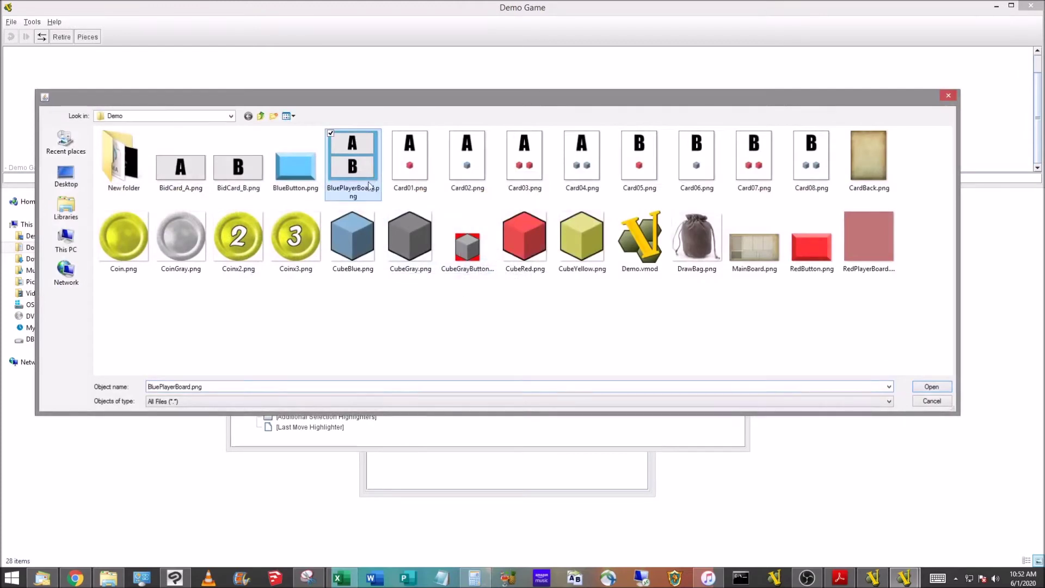
{"action": "left_click", "coordinate": [932, 388]}
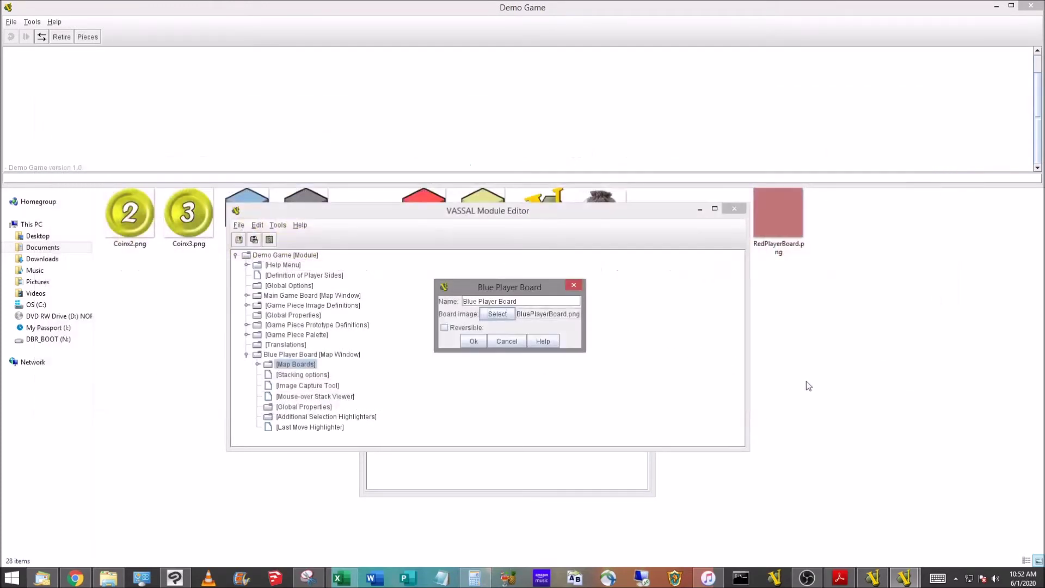
{"action": "left_click", "coordinate": [474, 340]}
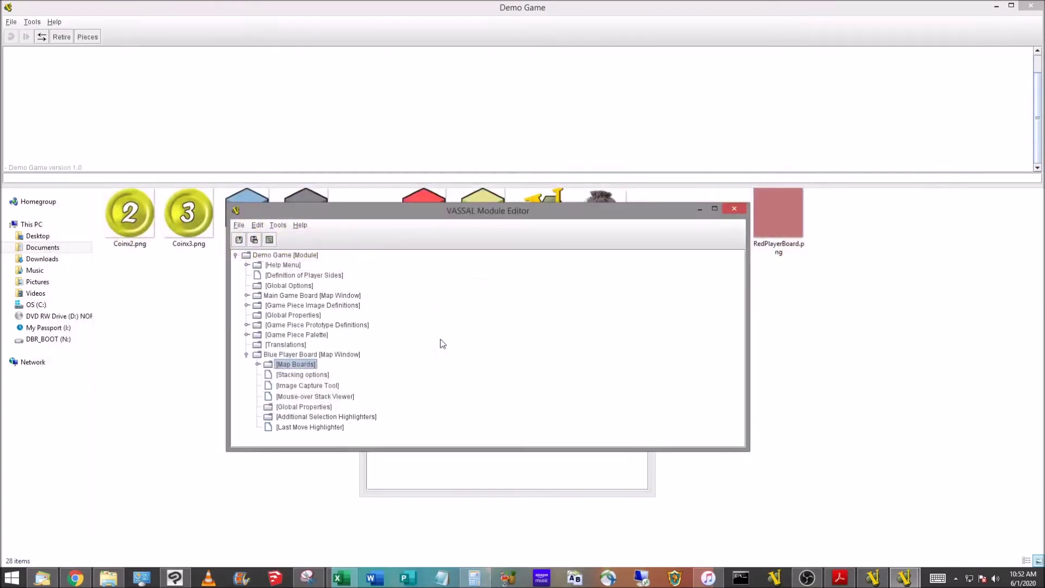
Step: Add zoom capability to the Blue Player Board map and remove the preset levels 1.6, 0.625 and 0.390625
{"action": "right_click", "coordinate": [288, 355]}
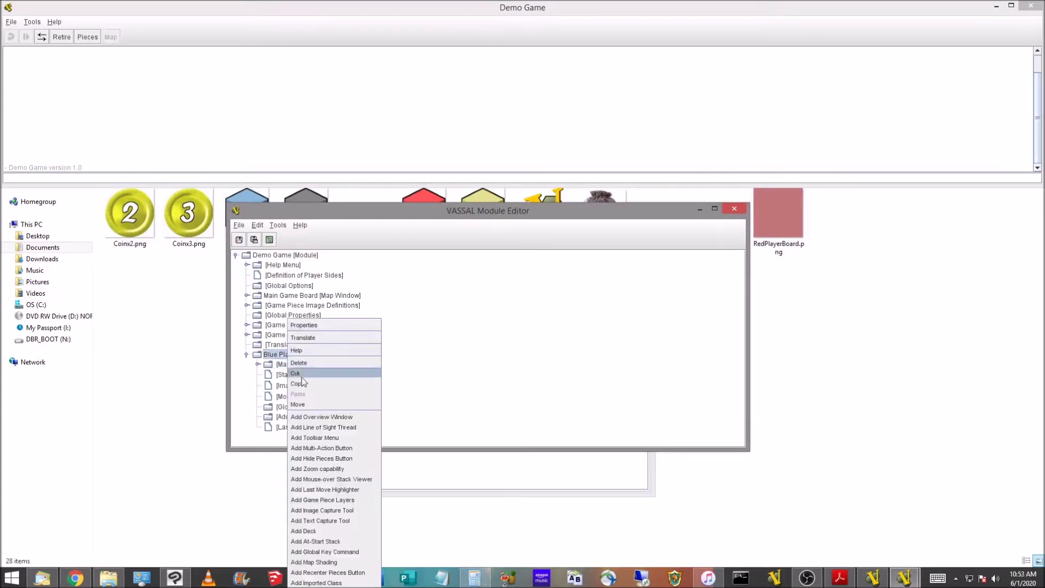
{"action": "left_click", "coordinate": [332, 472]}
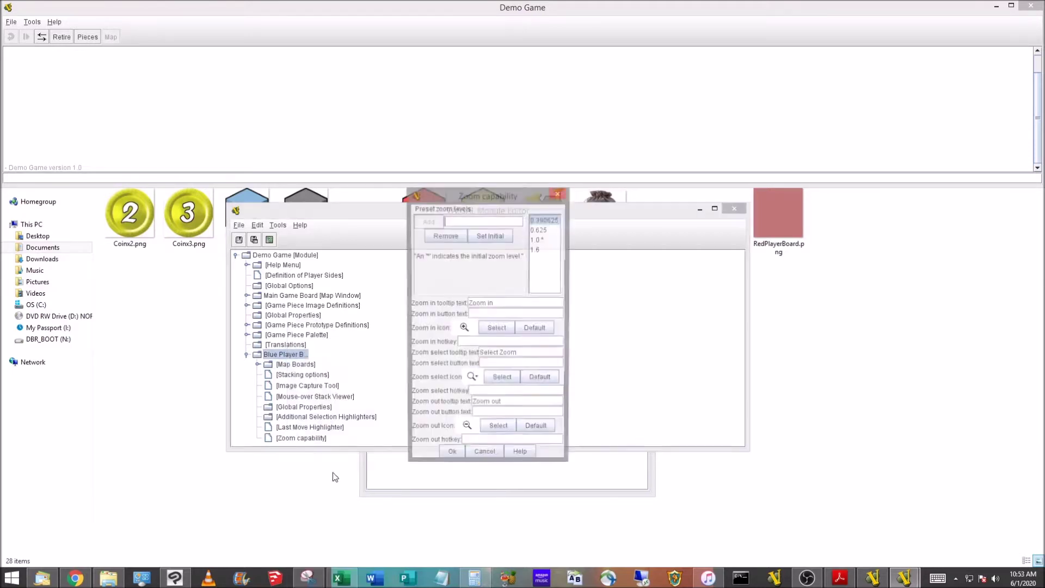
{"action": "left_click", "coordinate": [539, 250]}
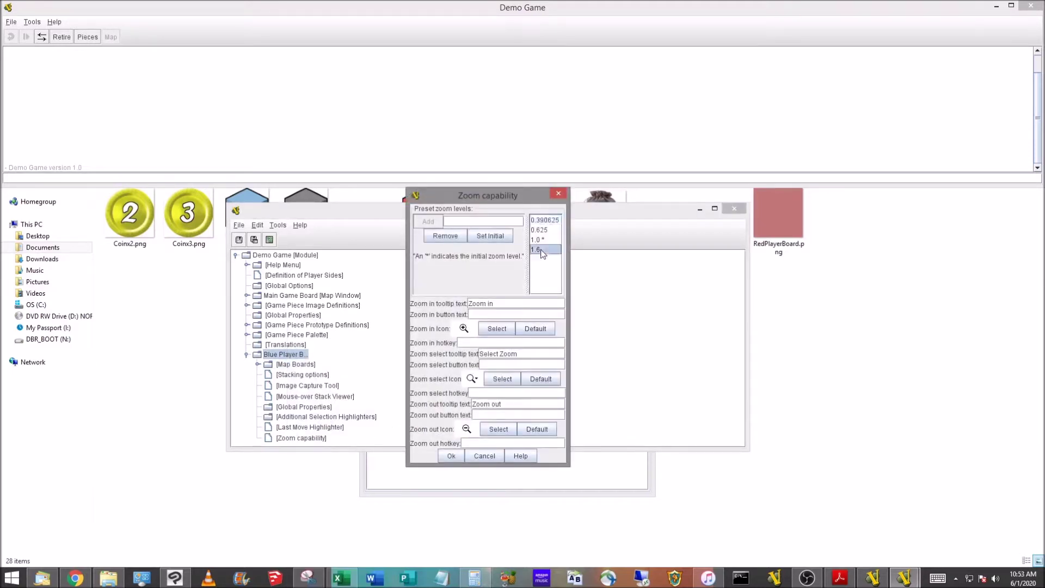
{"action": "left_click", "coordinate": [457, 236]}
{"action": "left_click", "coordinate": [445, 238]}
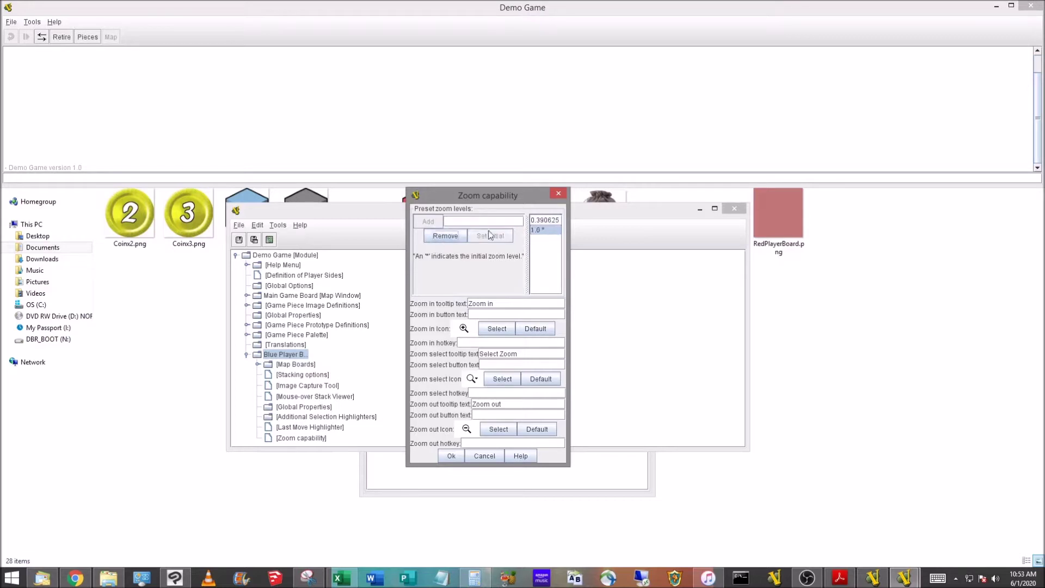
{"action": "left_click", "coordinate": [544, 220]}
{"action": "left_click", "coordinate": [445, 235]}
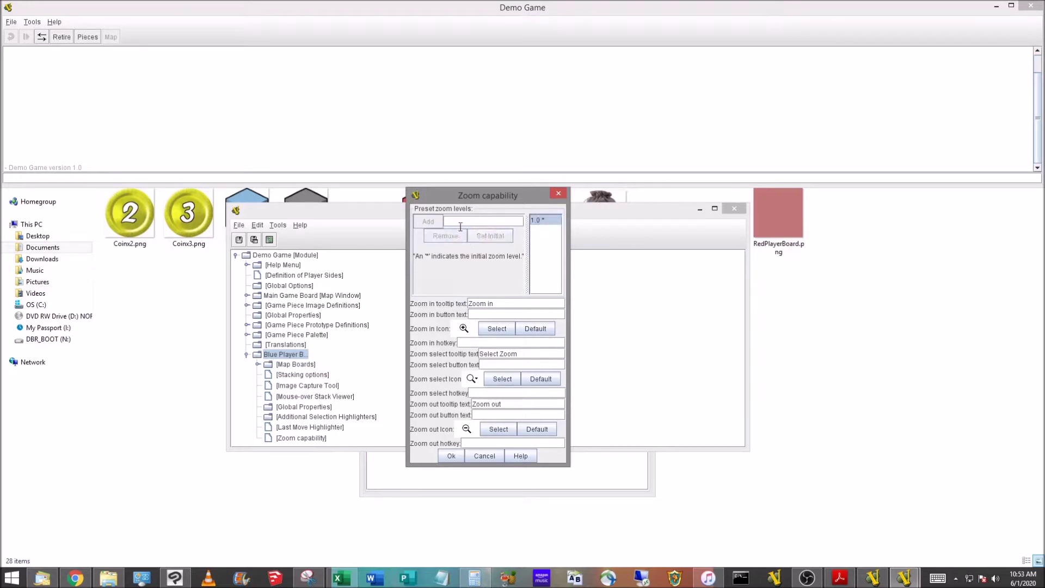
Step: Add the zoom levels 0.25, 0.5 and 0.75, and make 0.5 the initial zoom
{"action": "left_click", "coordinate": [461, 224]}
{"action": "type", "text": "0.25"}
{"action": "left_click", "coordinate": [428, 222]}
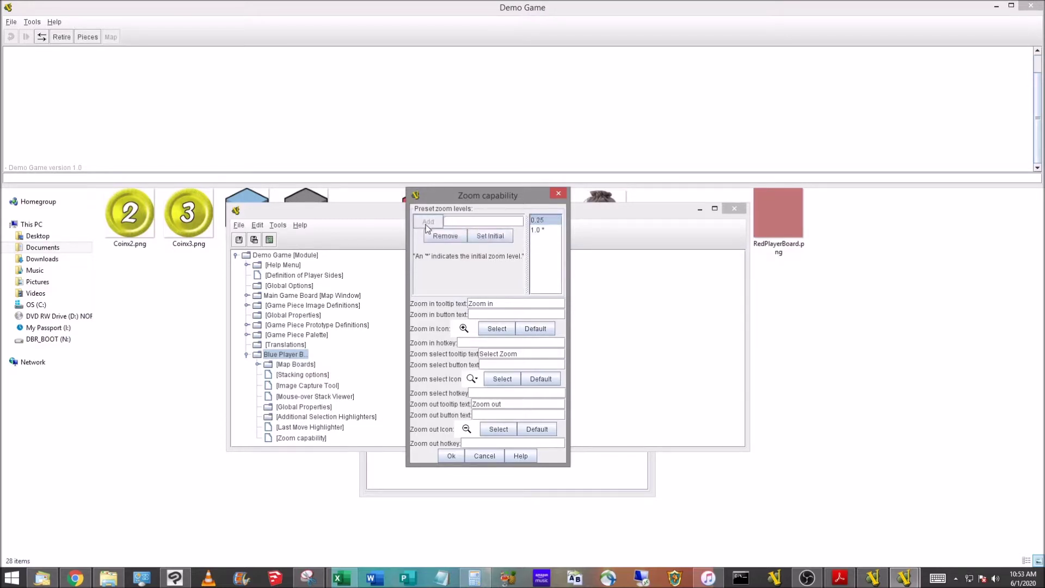
{"action": "type", "text": "0.5"}
{"action": "left_click", "coordinate": [430, 223]}
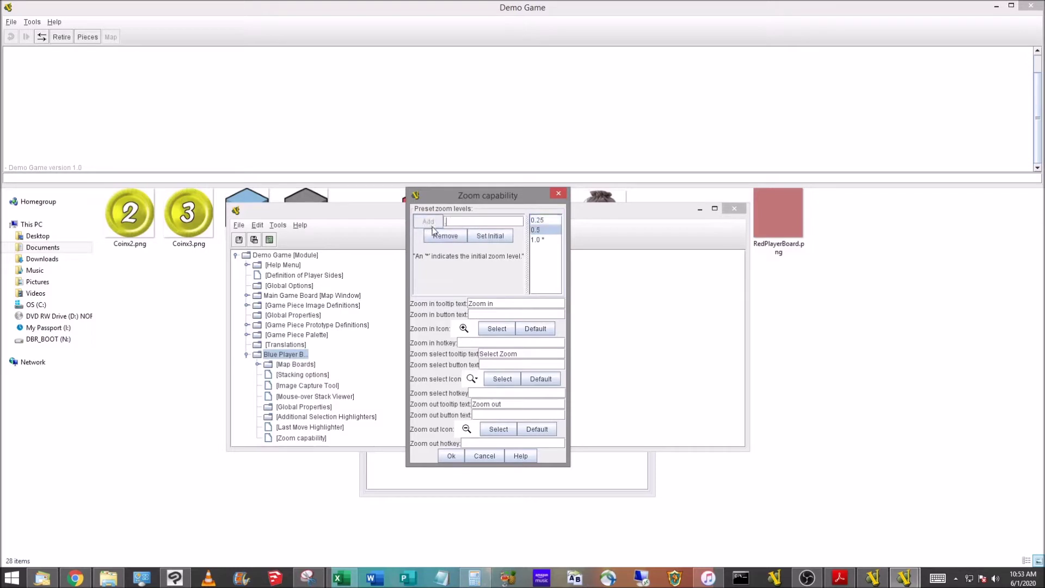
{"action": "type", "text": ".75"}
{"action": "left_click", "coordinate": [430, 223]}
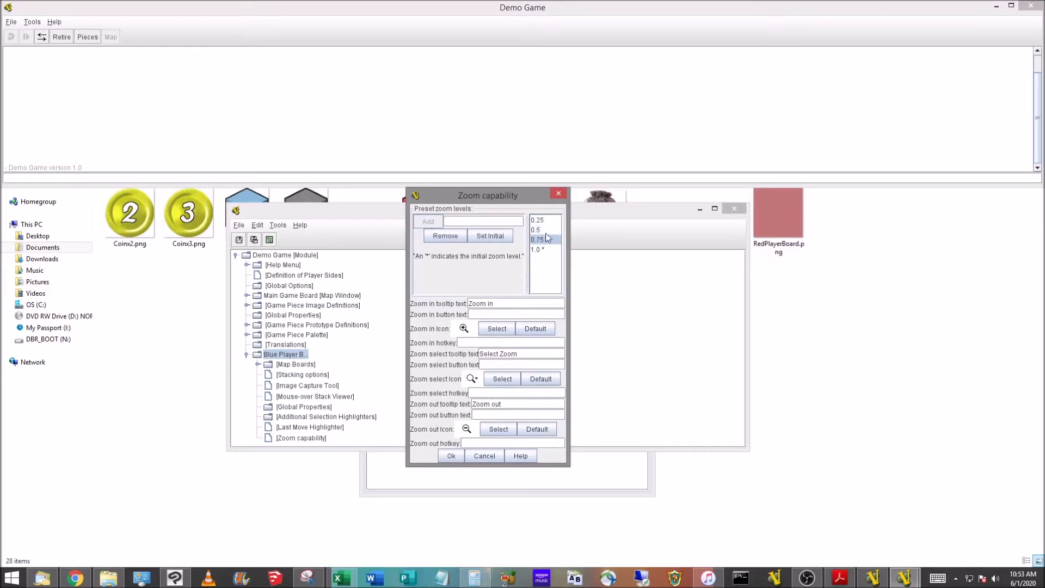
{"action": "left_click", "coordinate": [473, 237]}
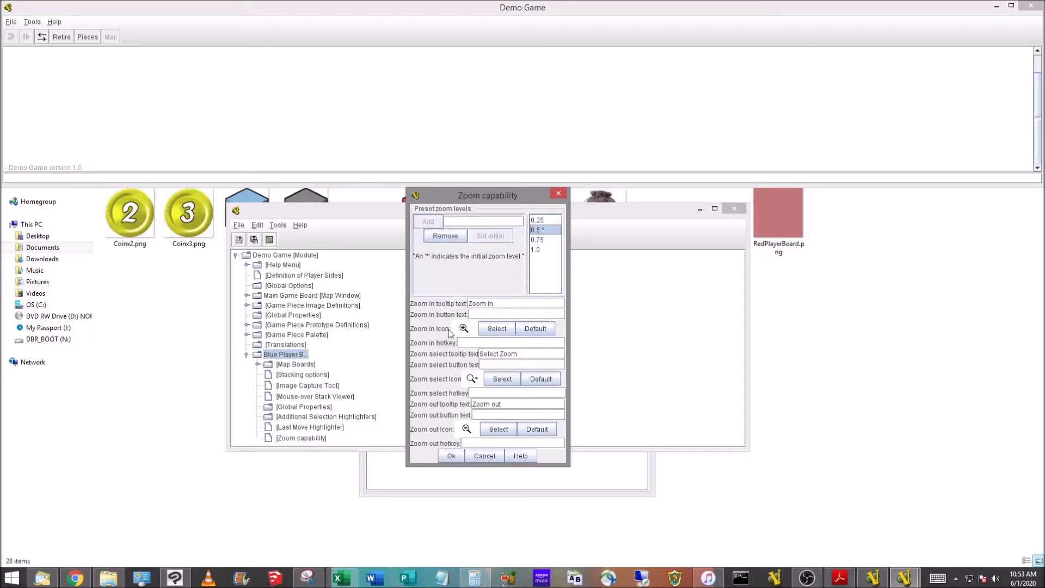
{"action": "left_click", "coordinate": [451, 456]}
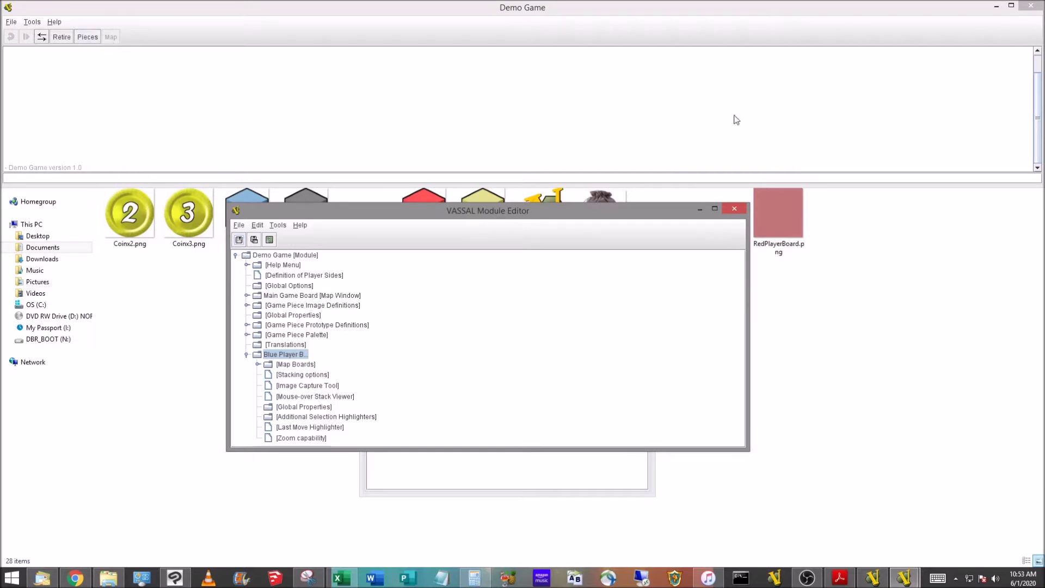
Step: Close the module editor and reopen the Demo Game module for editing from the module library
{"action": "left_click", "coordinate": [735, 209]}
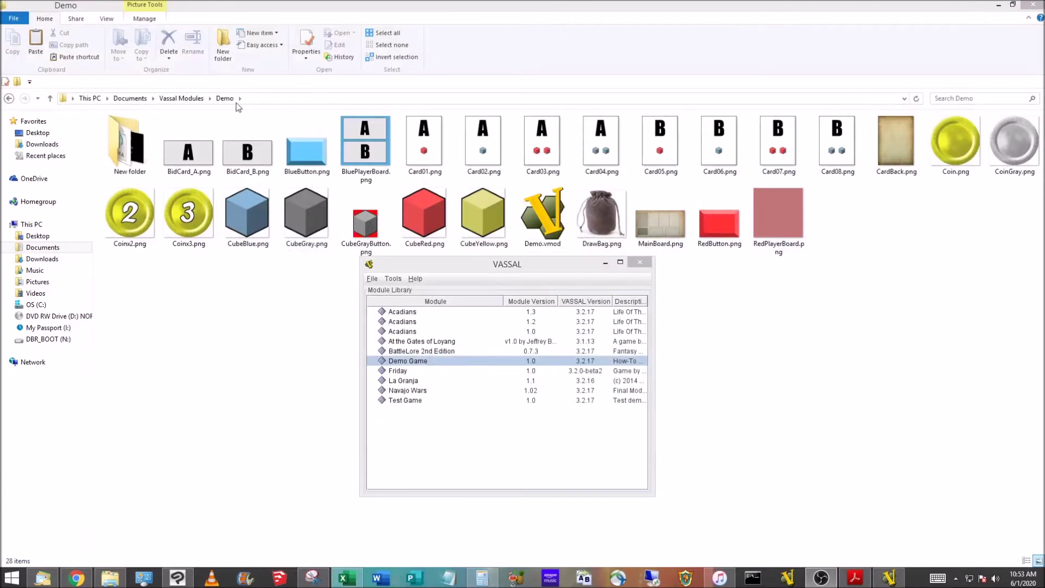
{"action": "right_click", "coordinate": [407, 361]}
{"action": "left_click", "coordinate": [428, 376]}
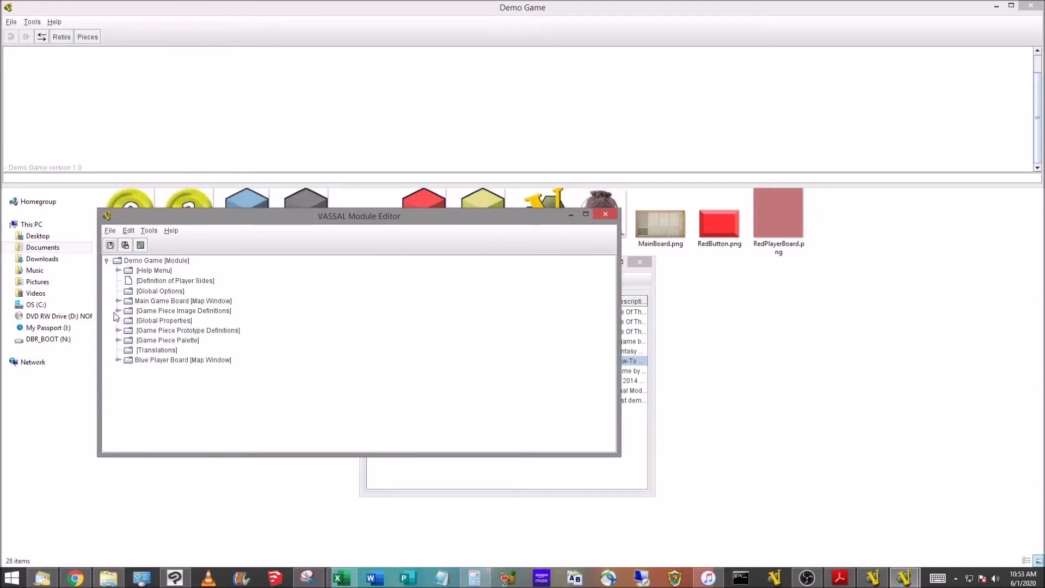
Step: Start a new game, enlarge the main board's viewing area and fit the board to the window height
{"action": "left_click", "coordinate": [15, 24]}
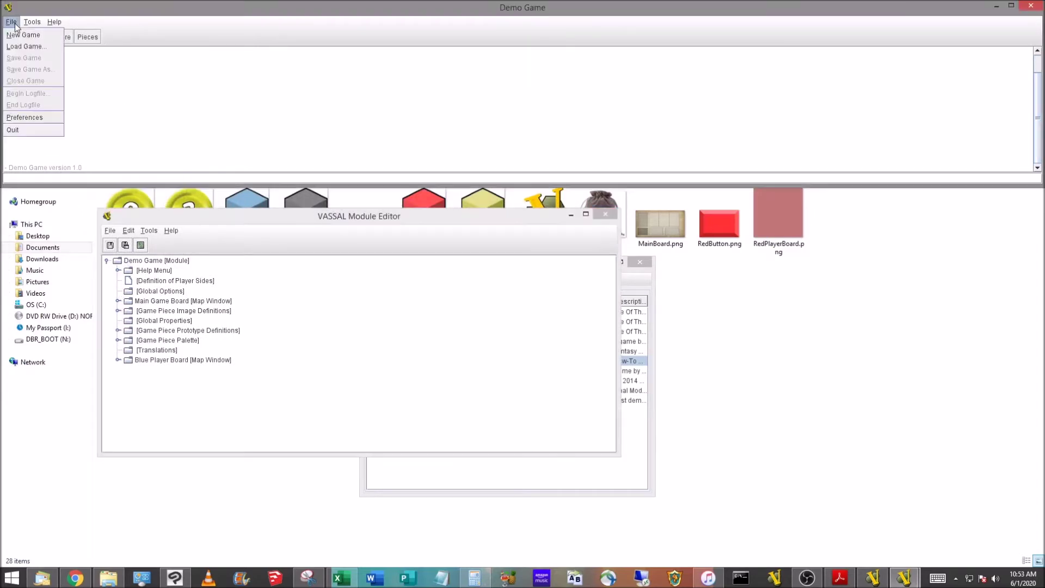
{"action": "left_click", "coordinate": [22, 35]}
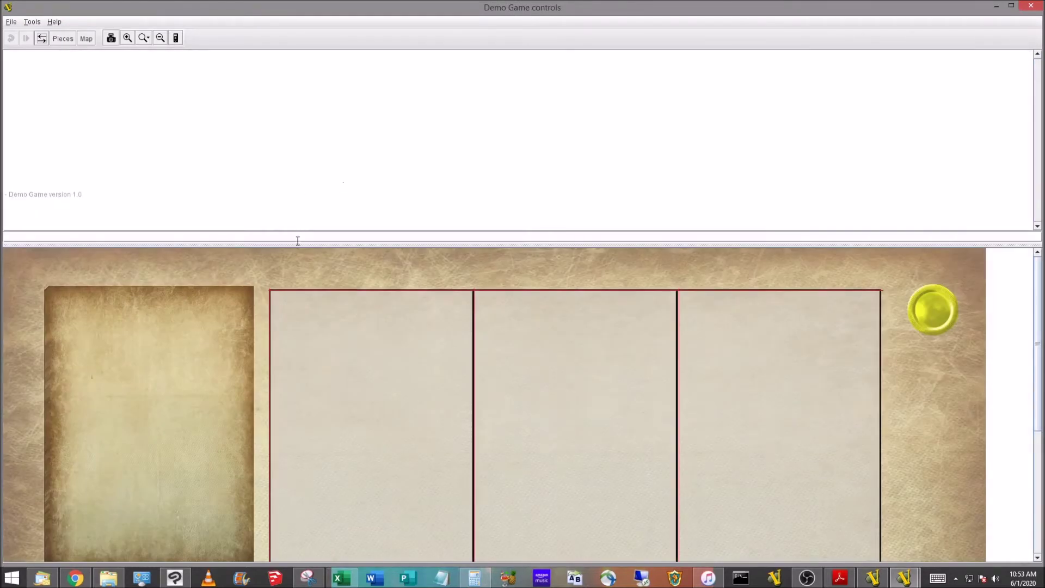
{"action": "left_click_drag", "start_coordinate": [298, 240], "coordinate": [299, 170]}
{"action": "left_click", "coordinate": [144, 38]}
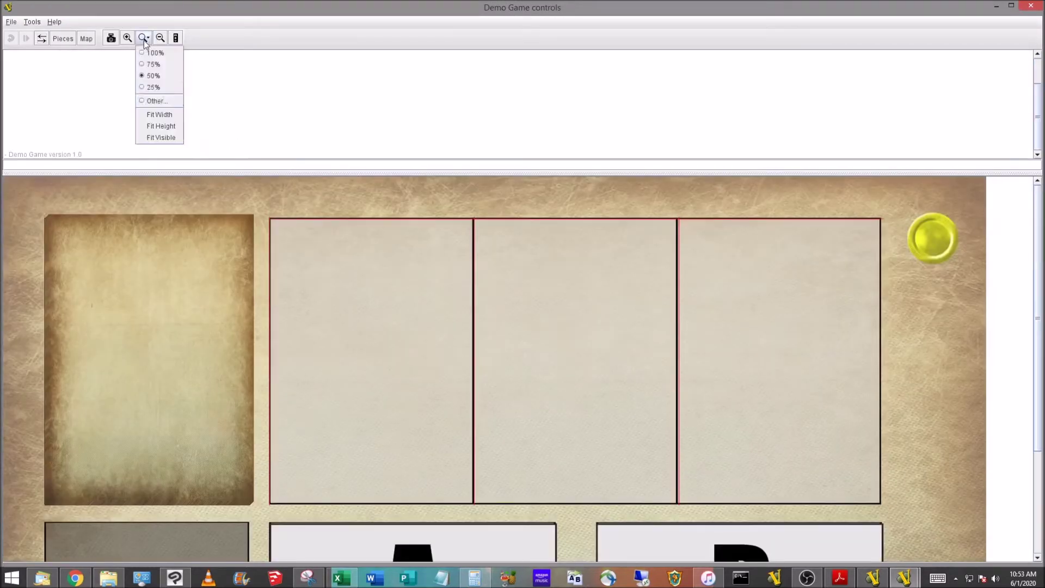
{"action": "left_click", "coordinate": [159, 125]}
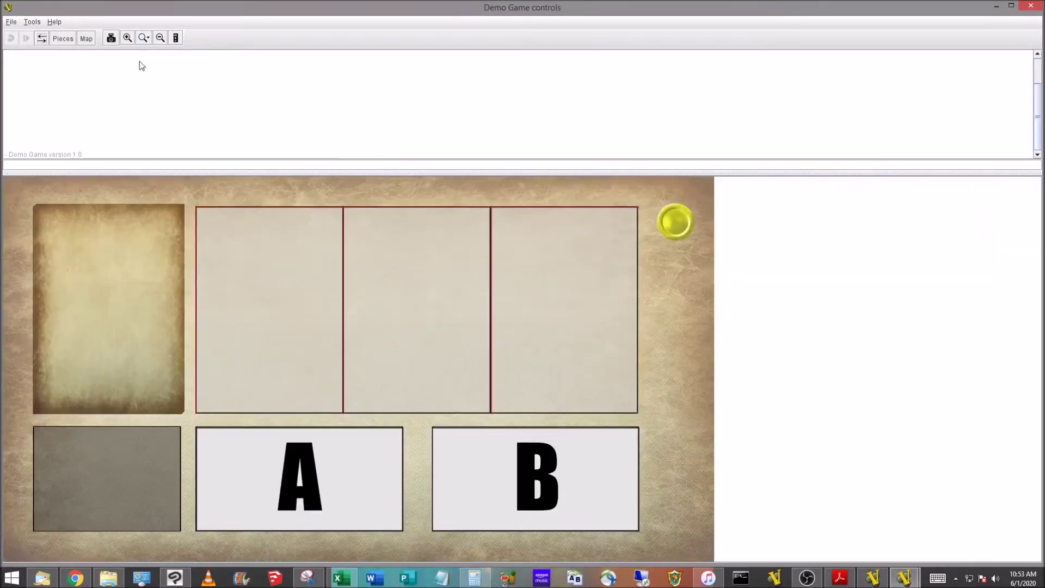
Step: Show the Blue Player Board window, move it over the main board, and test closing and reopening it
{"action": "left_click", "coordinate": [86, 38]}
{"action": "left_click_drag", "start_coordinate": [121, 18], "coordinate": [480, 124]}
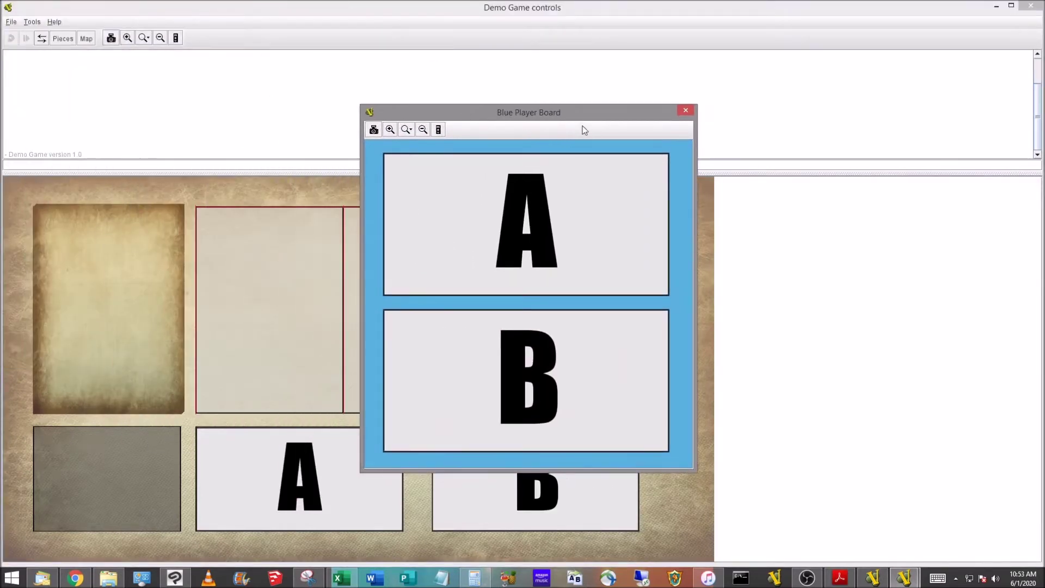
{"action": "left_click", "coordinate": [690, 111]}
{"action": "left_click", "coordinate": [92, 38]}
Step: Place a yellow cube on space A and a red cube on space B of the Blue Player Board, and close the board window
{"action": "left_click", "coordinate": [62, 39]}
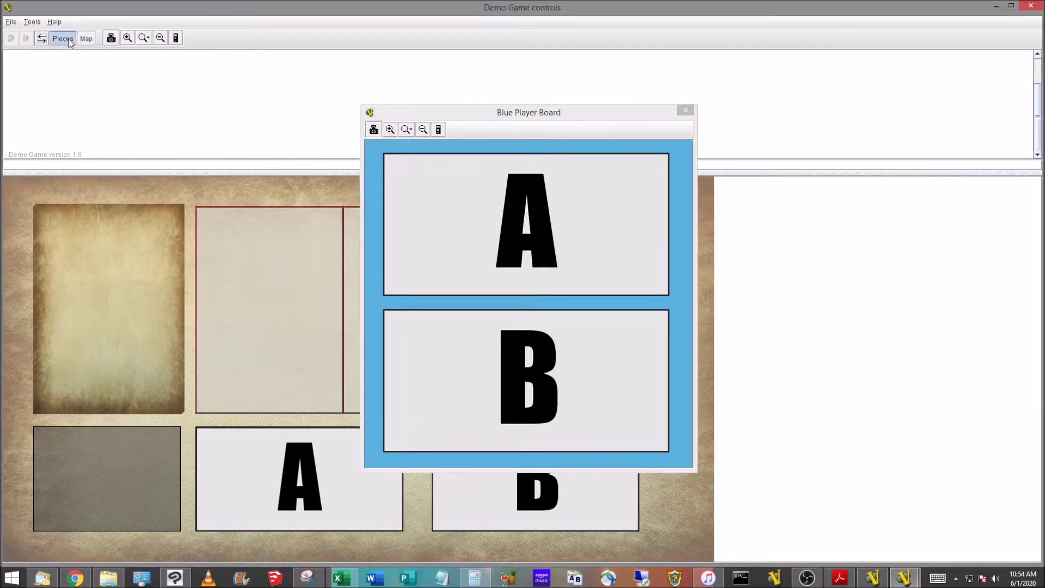
{"action": "left_click", "coordinate": [122, 89]}
{"action": "left_click_drag", "start_coordinate": [72, 102], "coordinate": [457, 215]}
{"action": "left_click", "coordinate": [112, 79]}
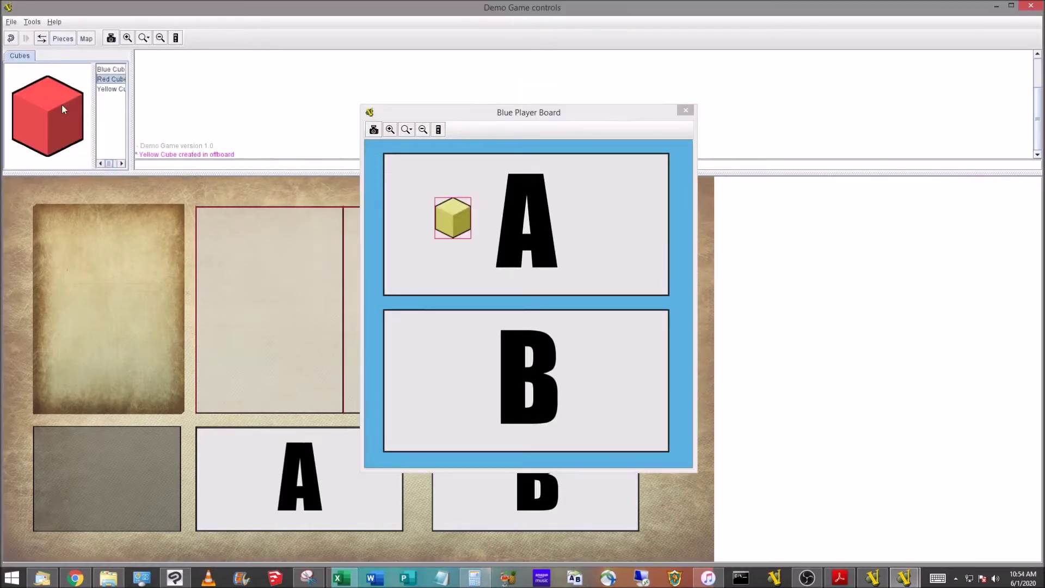
{"action": "left_click_drag", "start_coordinate": [61, 103], "coordinate": [466, 367]}
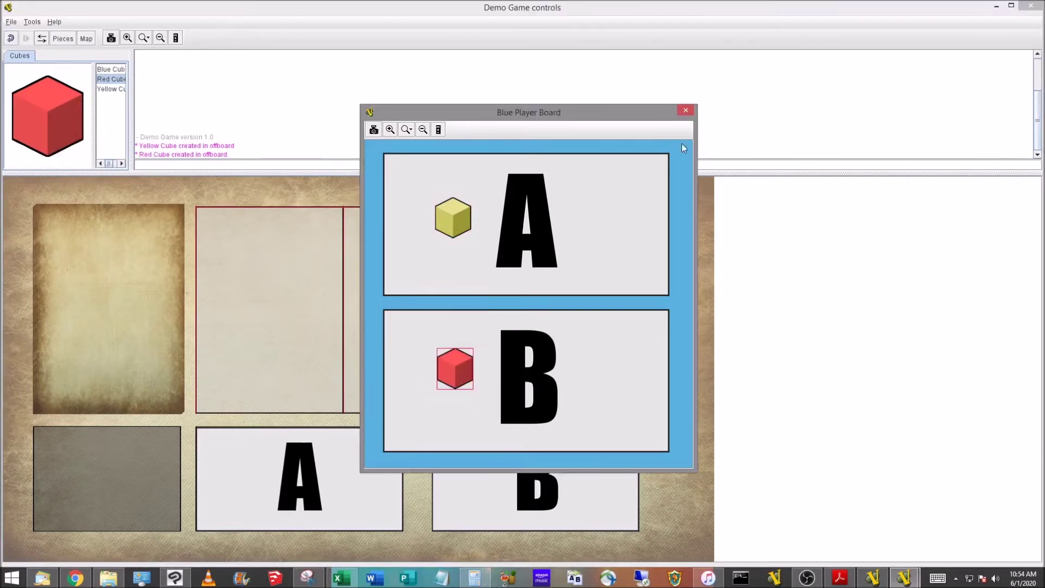
{"action": "left_click", "coordinate": [685, 112]}
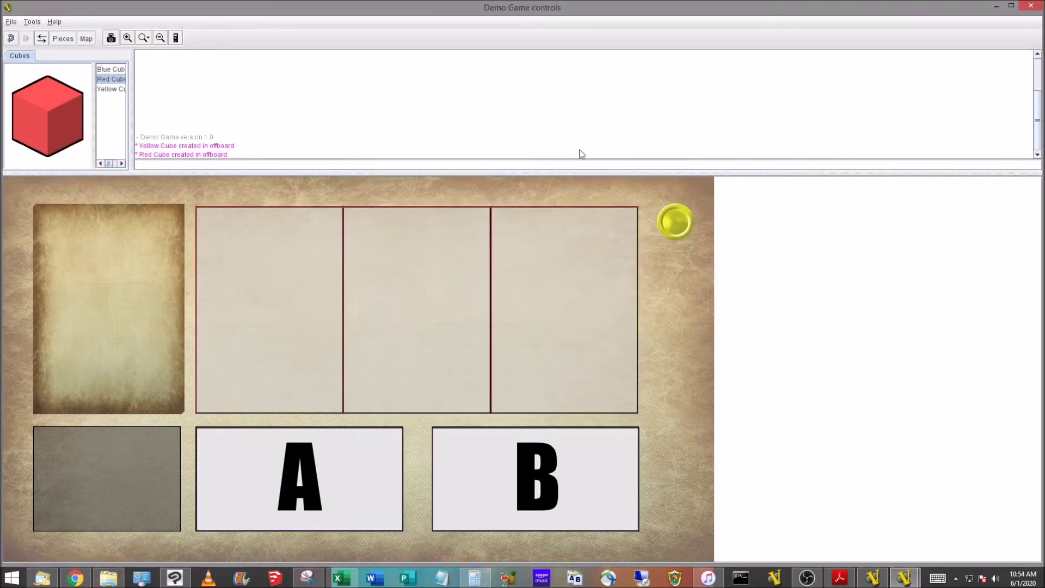
Step: Reopen the Blue Player Board to check its cubes, close it, and close the game without saving
{"action": "left_click", "coordinate": [86, 39]}
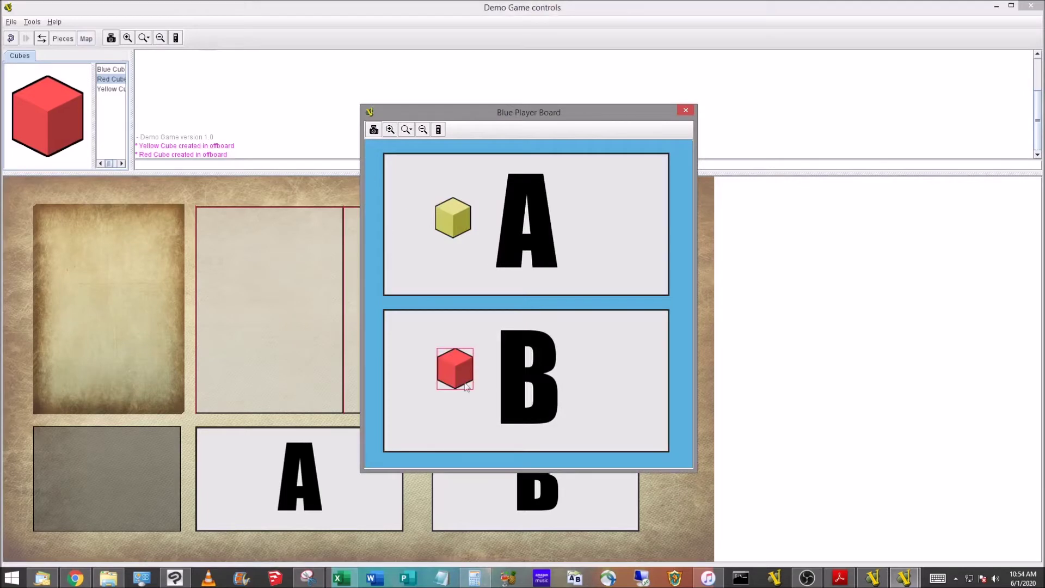
{"action": "left_click", "coordinate": [685, 111]}
{"action": "left_click", "coordinate": [11, 22]}
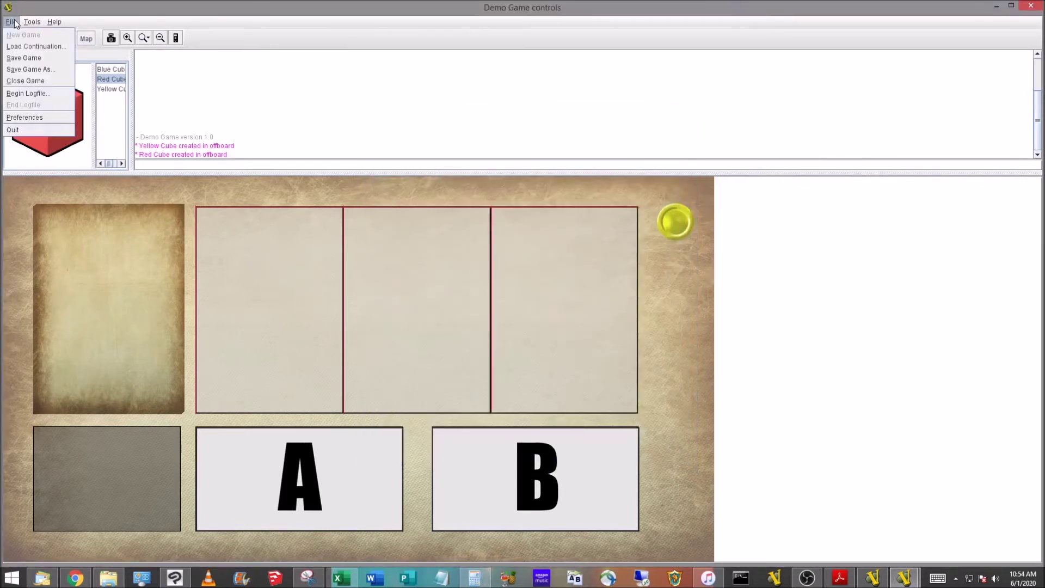
{"action": "left_click", "coordinate": [24, 83]}
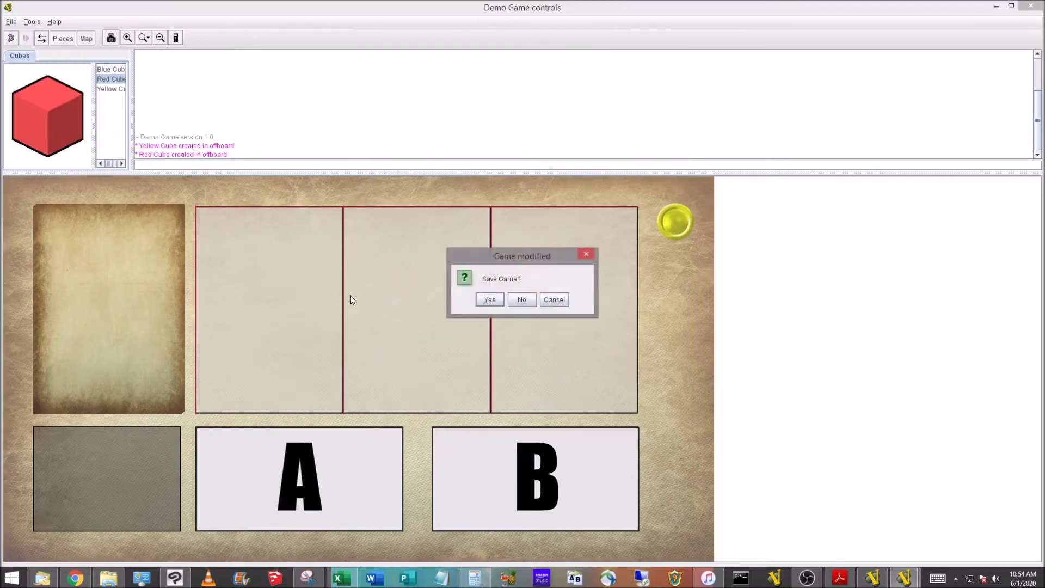
{"action": "left_click", "coordinate": [524, 299]}
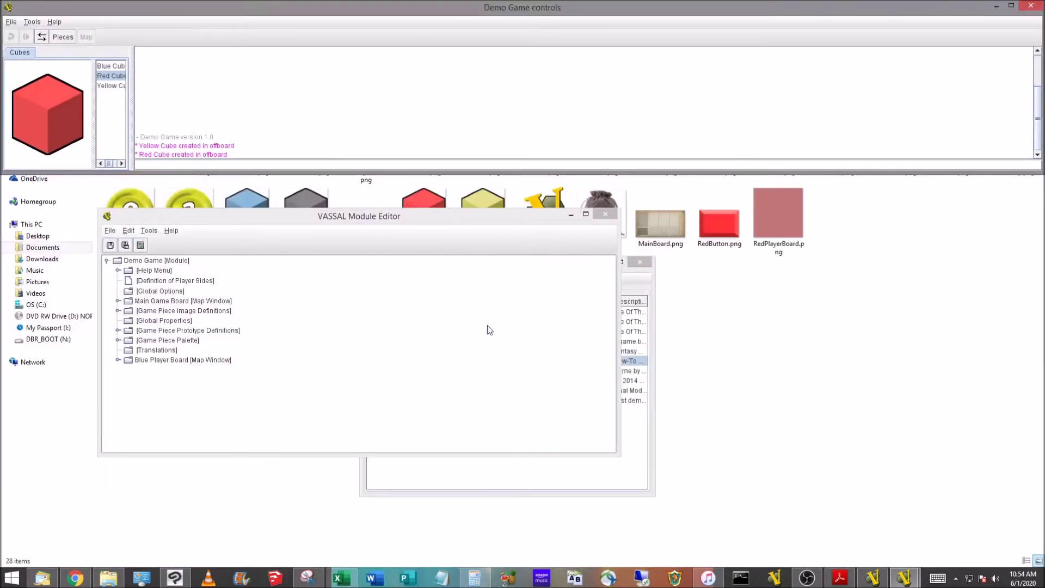
Step: Set the Blue Player Board map window's button text to "Blue Player Board" and save the module
{"action": "left_click_drag", "start_coordinate": [218, 218], "coordinate": [298, 218]}
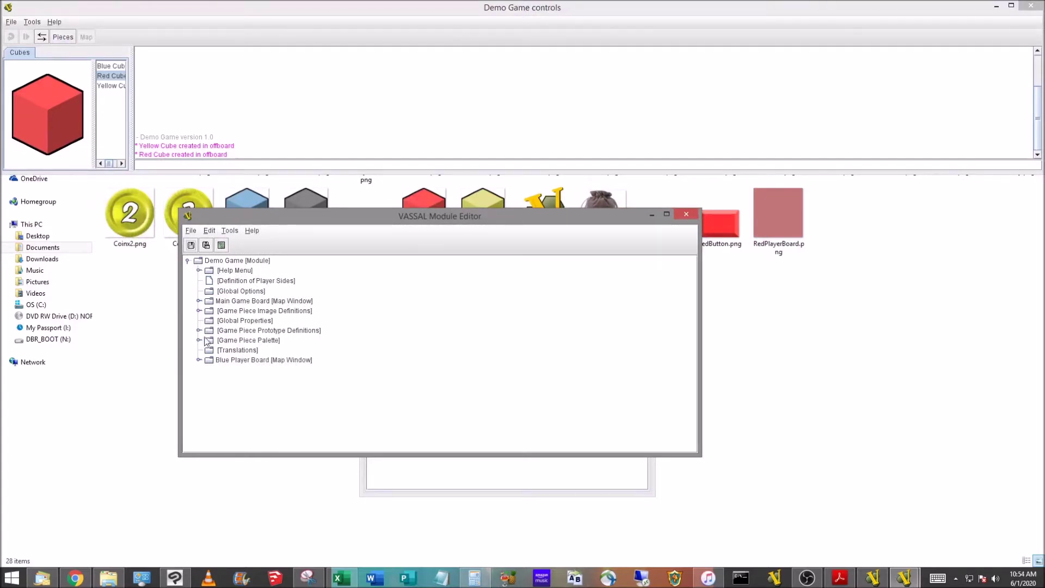
{"action": "left_click", "coordinate": [200, 360]}
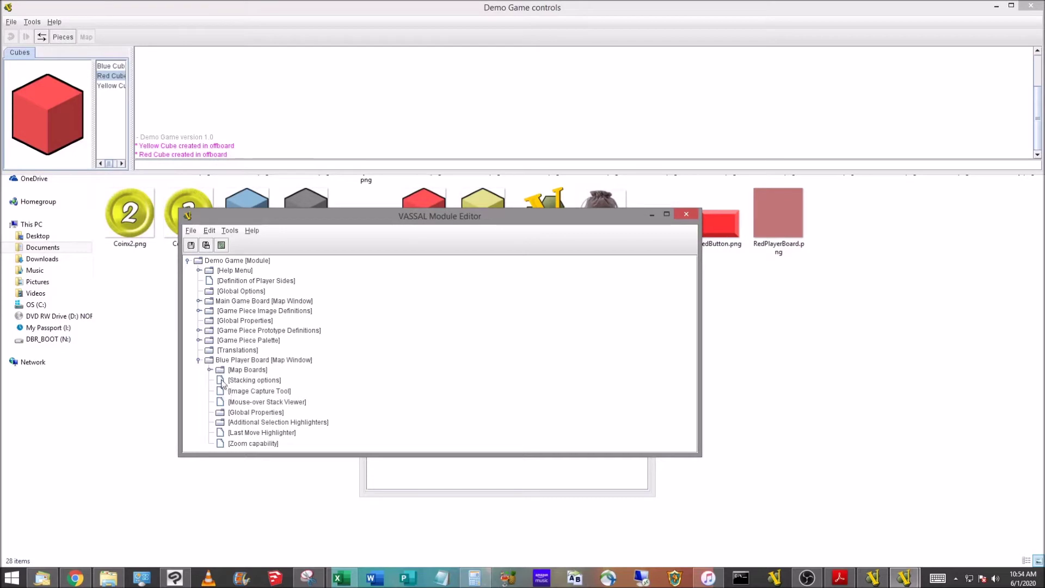
{"action": "double_click", "coordinate": [231, 361]}
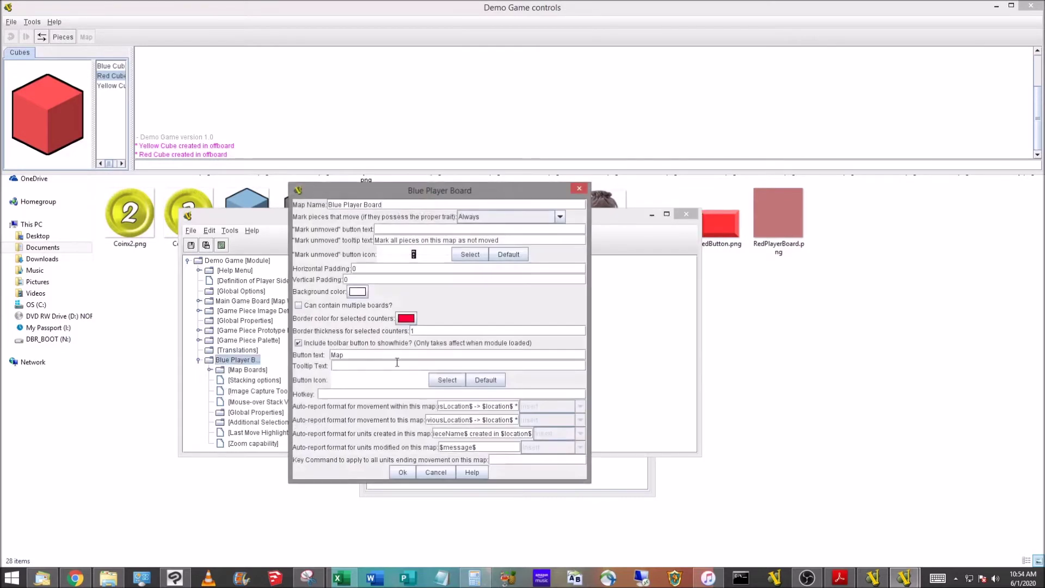
{"action": "left_click", "coordinate": [329, 357]}
{"action": "type", "text": "Blue Player Board"}
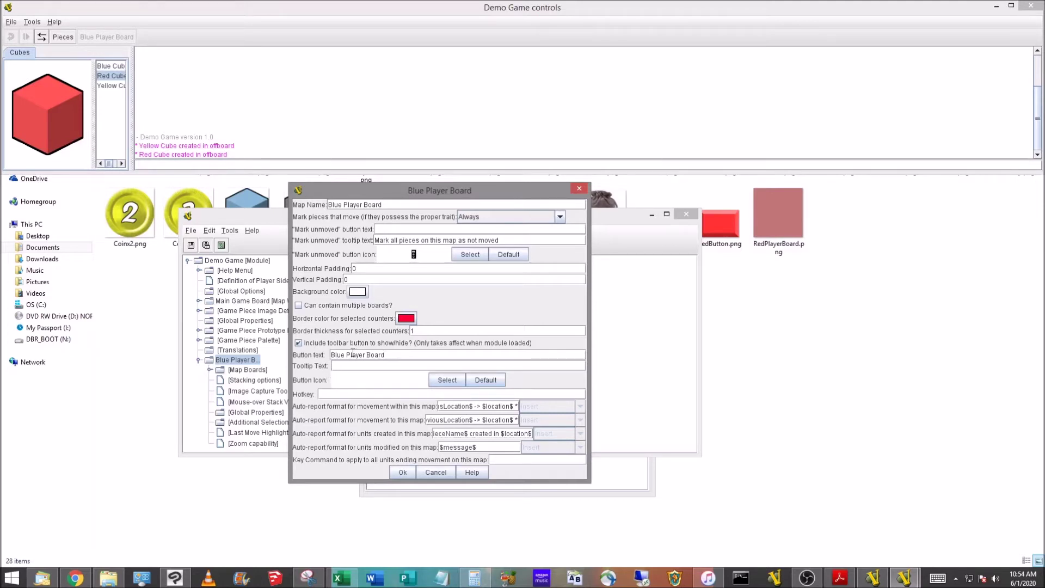
{"action": "left_click", "coordinate": [412, 475]}
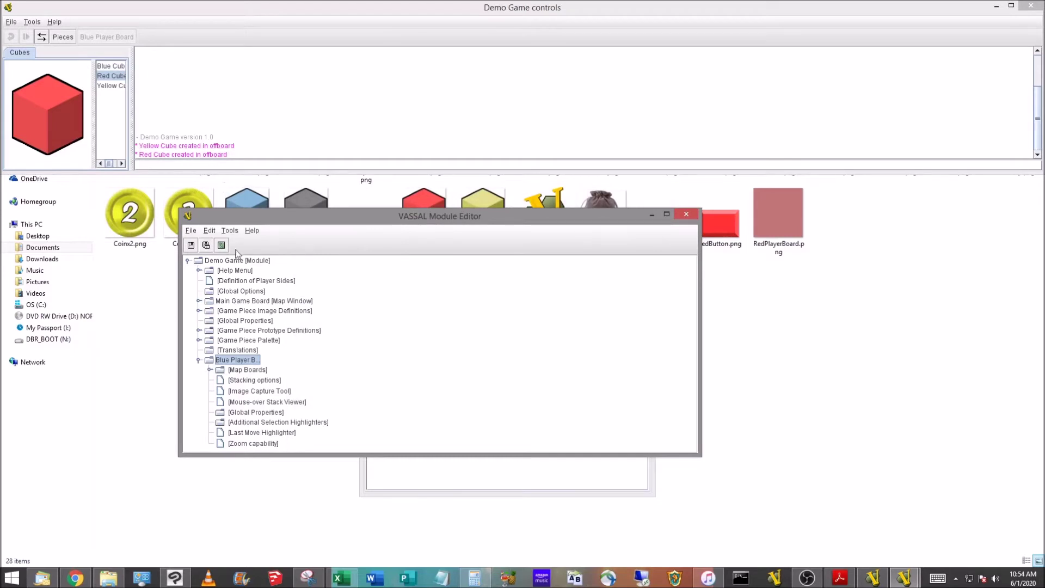
{"action": "left_click", "coordinate": [191, 245]}
Step: Start a new game to test opening and closing the Blue Player Board with its renamed button, and close the game
{"action": "left_click", "coordinate": [12, 22]}
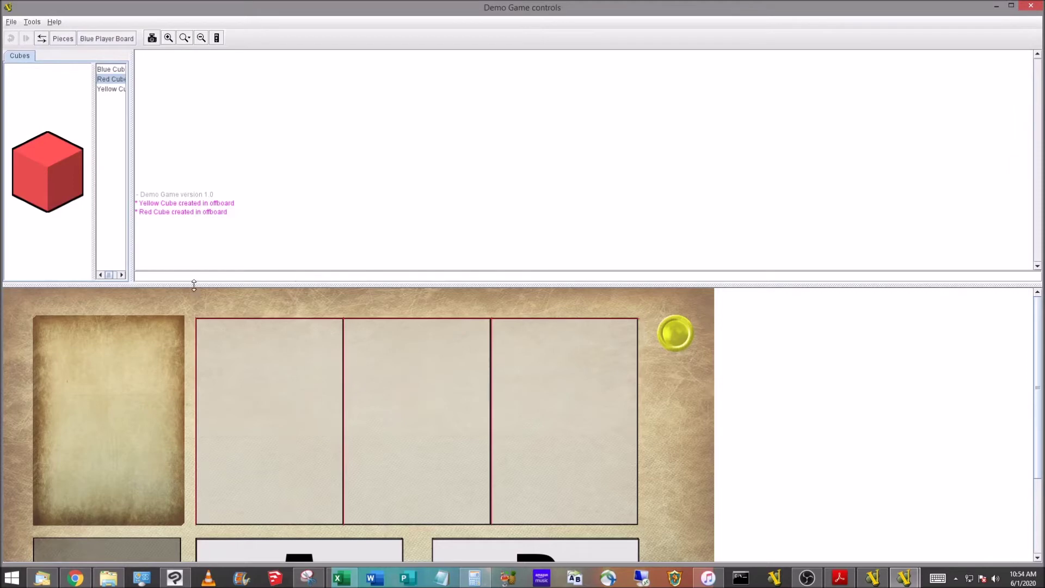
{"action": "left_click_drag", "start_coordinate": [194, 285], "coordinate": [196, 170]}
{"action": "left_click", "coordinate": [121, 39]}
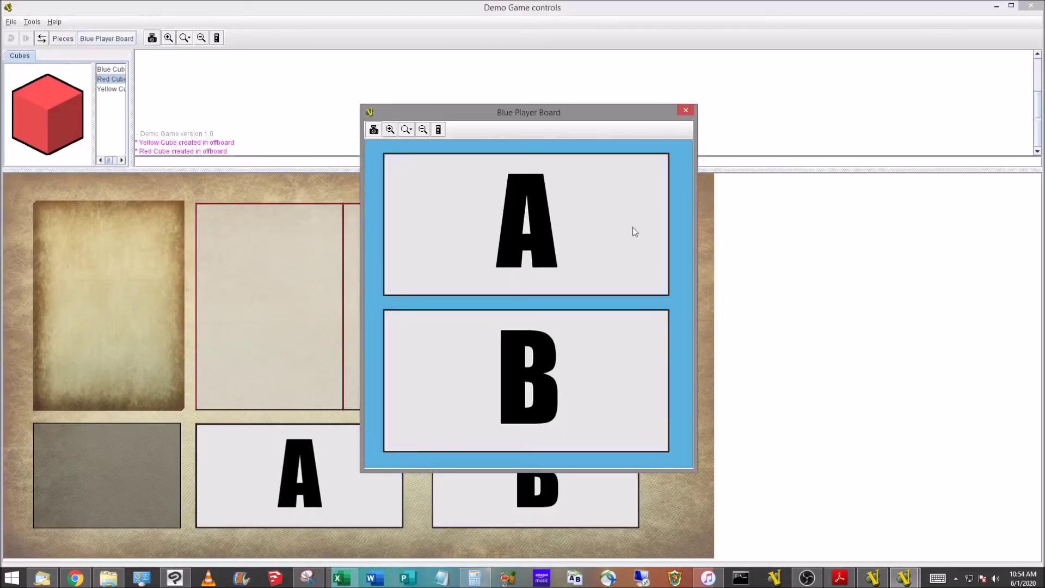
{"action": "left_click", "coordinate": [685, 111]}
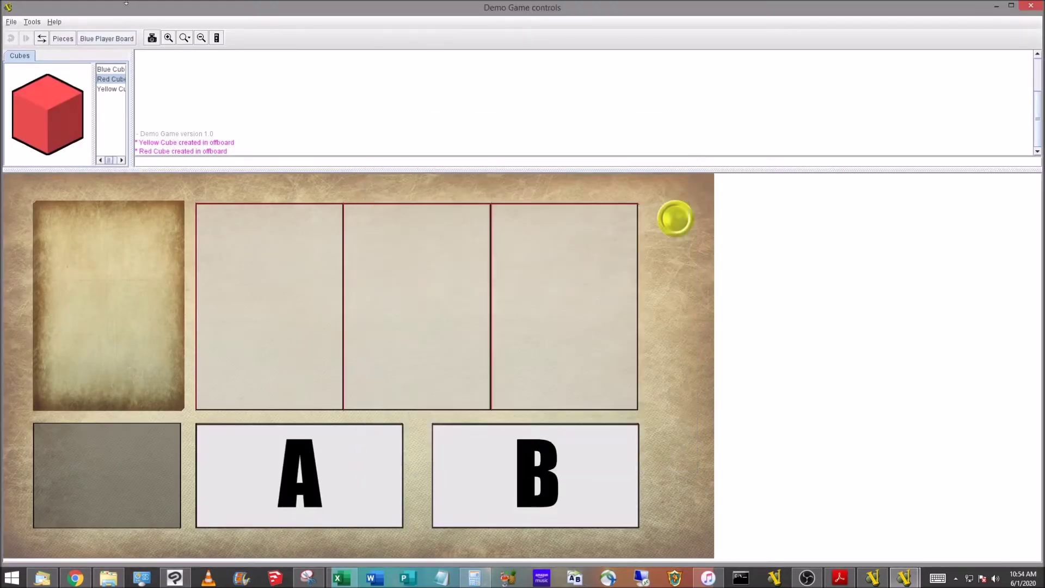
{"action": "left_click", "coordinate": [13, 23]}
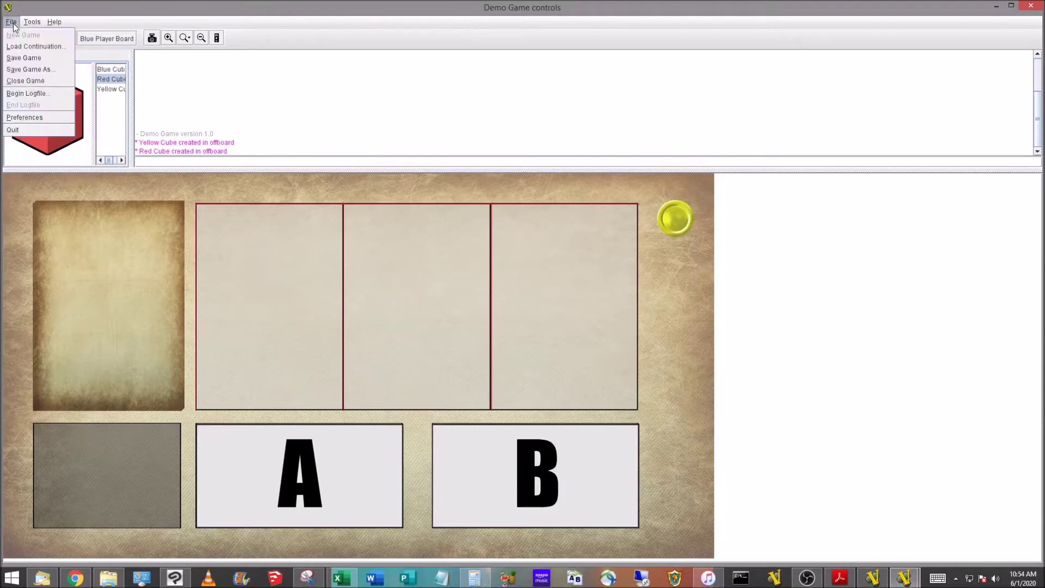
{"action": "left_click", "coordinate": [24, 83]}
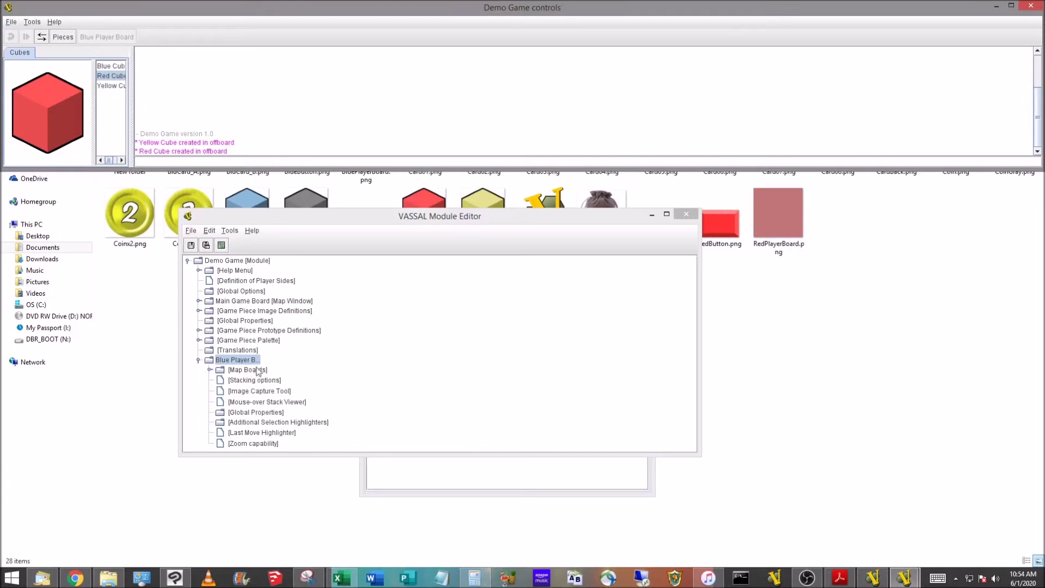
Step: Check the blue button image in the Demo folder and return to the module editor
{"action": "left_click", "coordinate": [737, 323]}
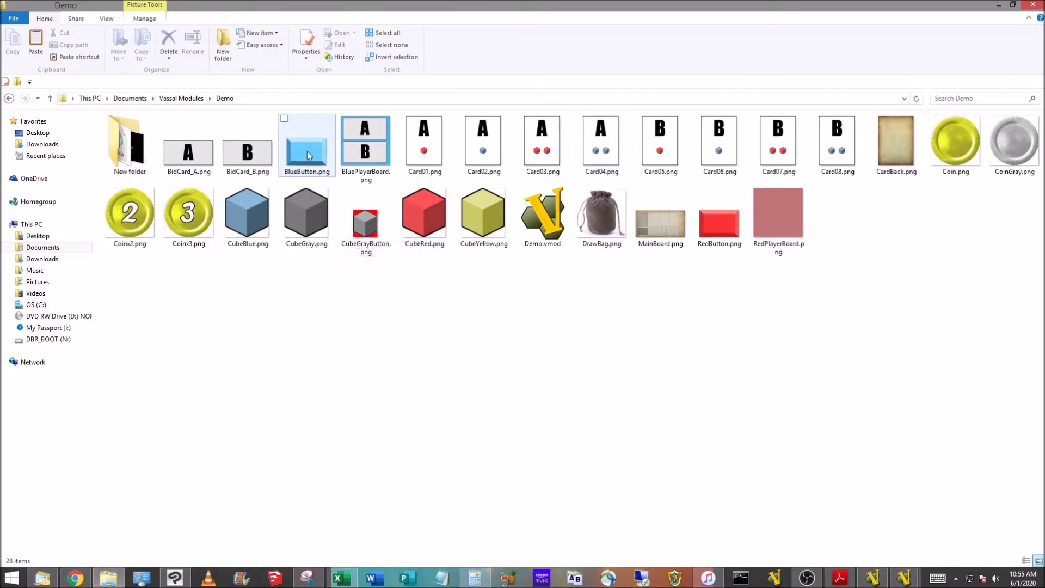
{"action": "left_click", "coordinate": [905, 577]}
{"action": "left_click", "coordinate": [929, 503]}
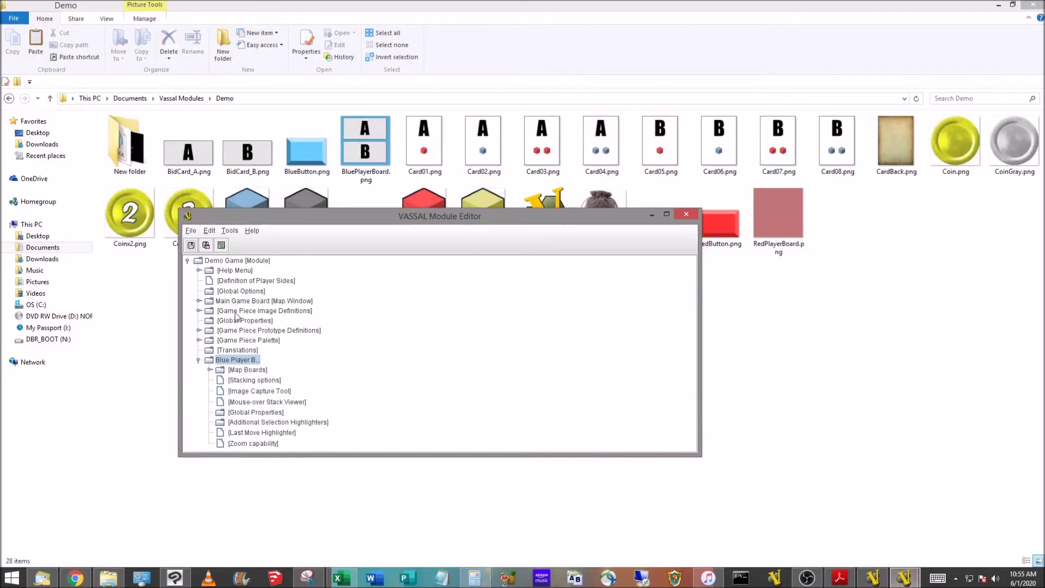
Step: Clear the Blue Player Board map window's button text, use BlueButton.png as its button icon, and save the module
{"action": "double_click", "coordinate": [229, 361]}
{"action": "left_click_drag", "start_coordinate": [385, 355], "coordinate": [332, 353]}
{"action": "key", "text": "Delete"}
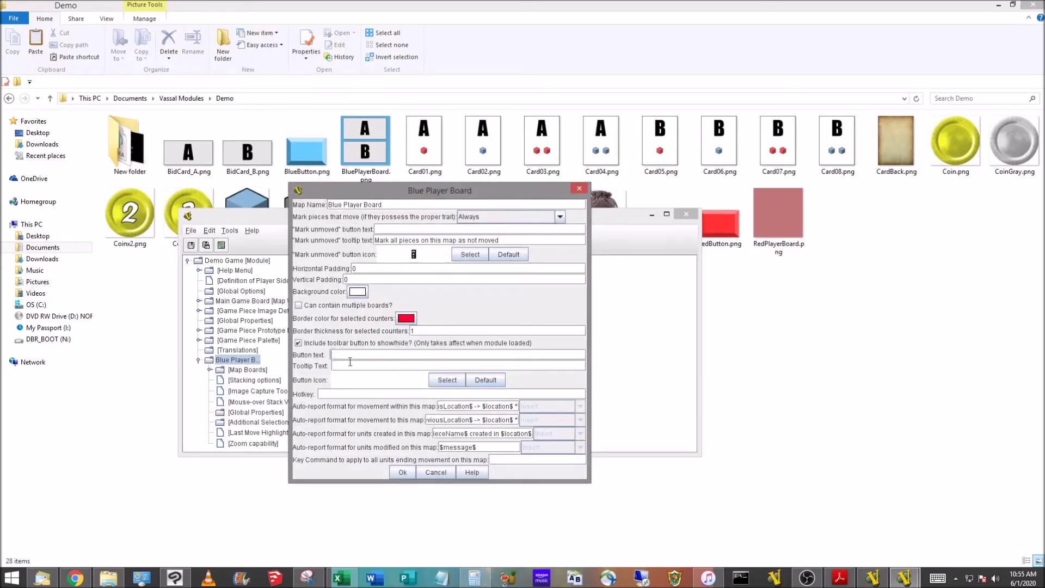
{"action": "left_click", "coordinate": [447, 380]}
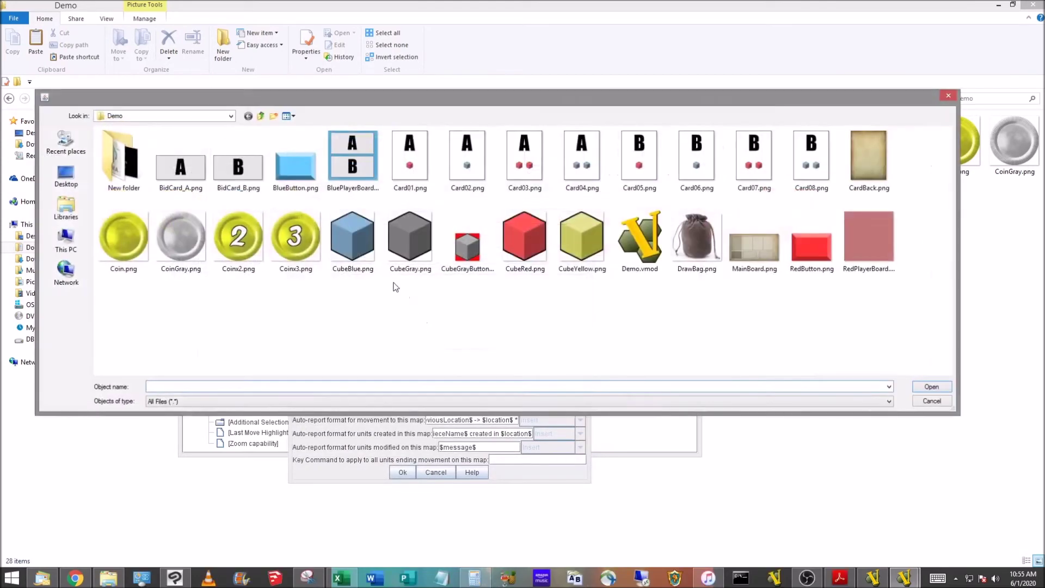
{"action": "left_click", "coordinate": [305, 175]}
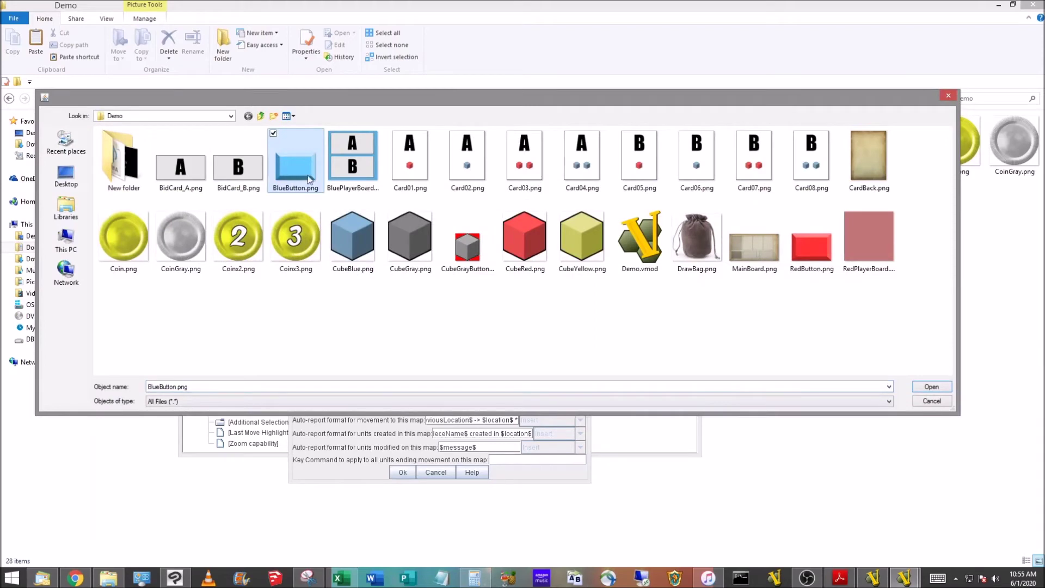
{"action": "left_click", "coordinate": [930, 386]}
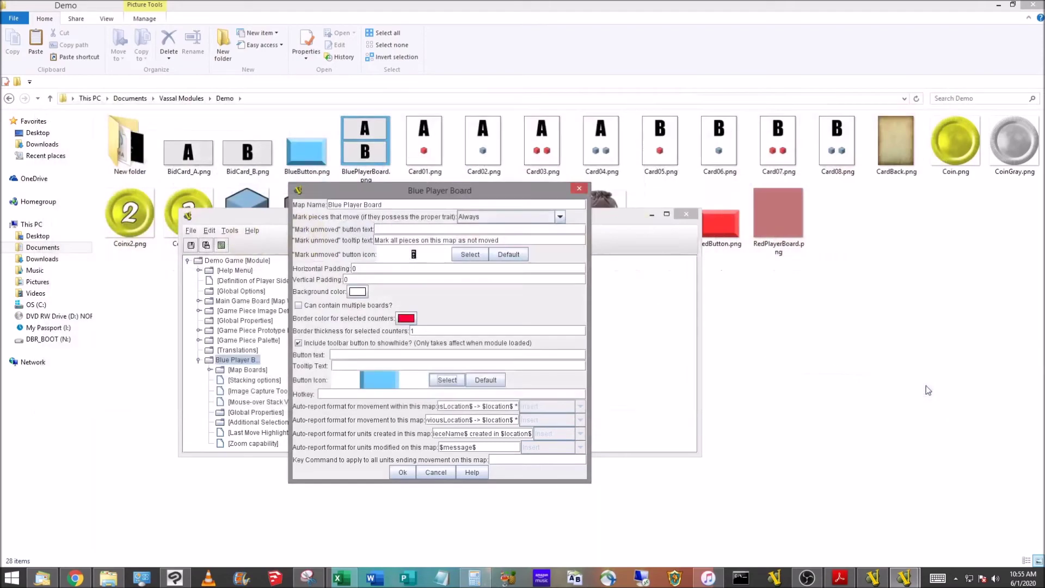
{"action": "left_click", "coordinate": [403, 472]}
{"action": "left_click", "coordinate": [191, 246]}
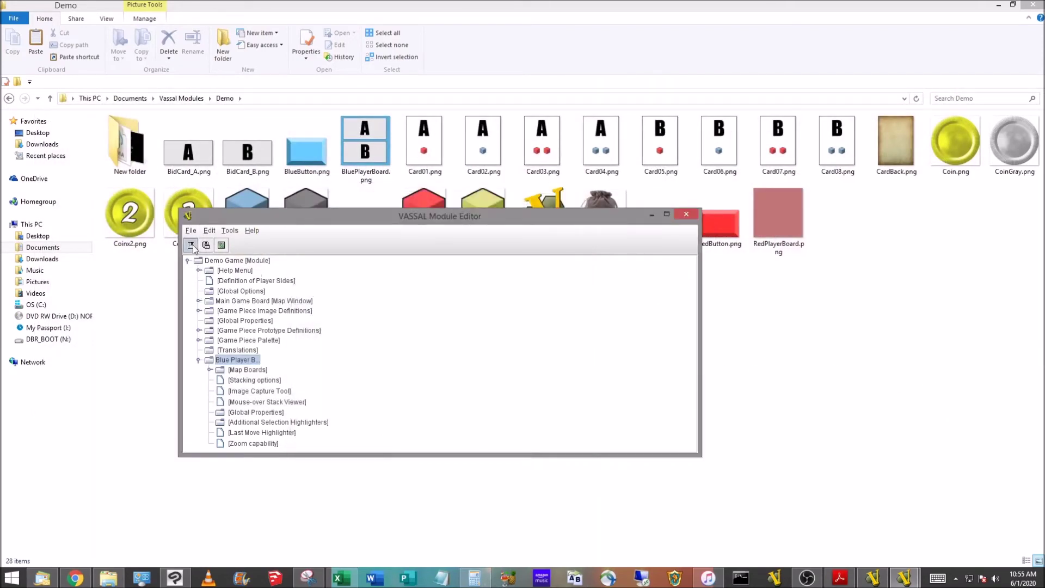
Step: Clear the Game Piece Palette's button text and use CubeGrayButton.png as its button icon
{"action": "double_click", "coordinate": [225, 341]}
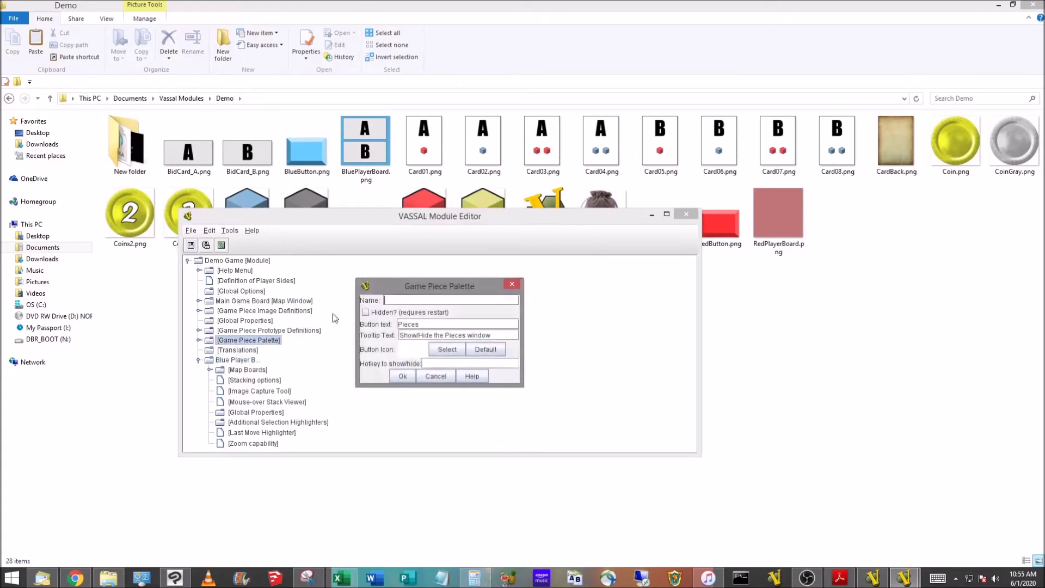
{"action": "left_click_drag", "start_coordinate": [421, 326], "coordinate": [380, 327]}
{"action": "left_click", "coordinate": [438, 349]}
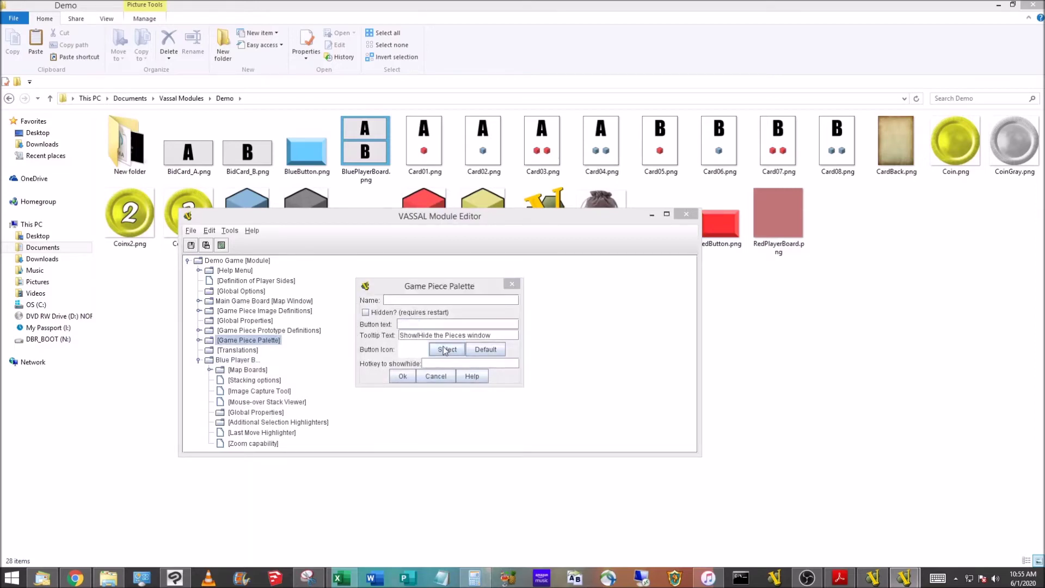
{"action": "left_click", "coordinate": [468, 245]}
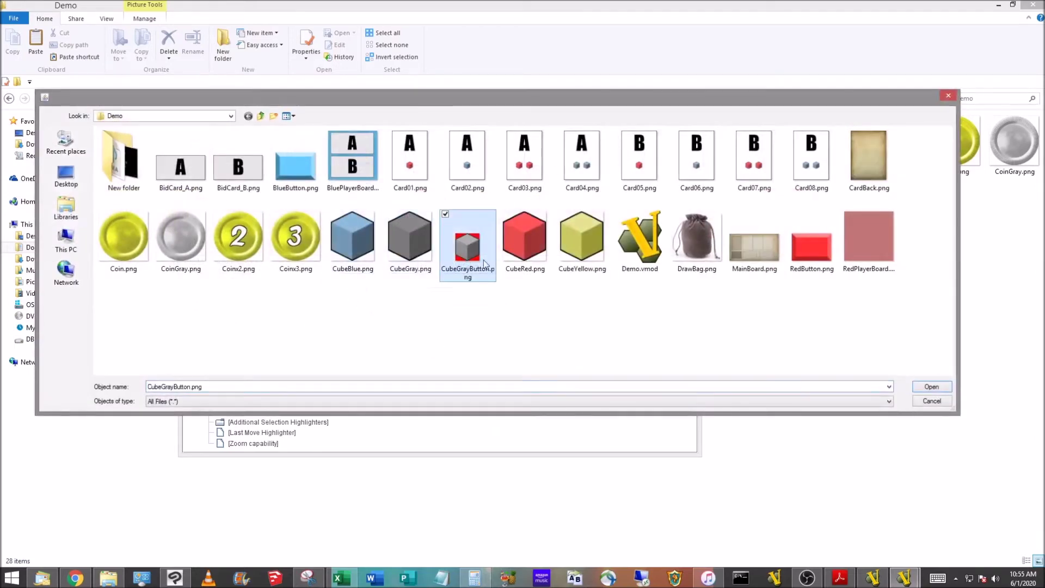
{"action": "left_click", "coordinate": [931, 388]}
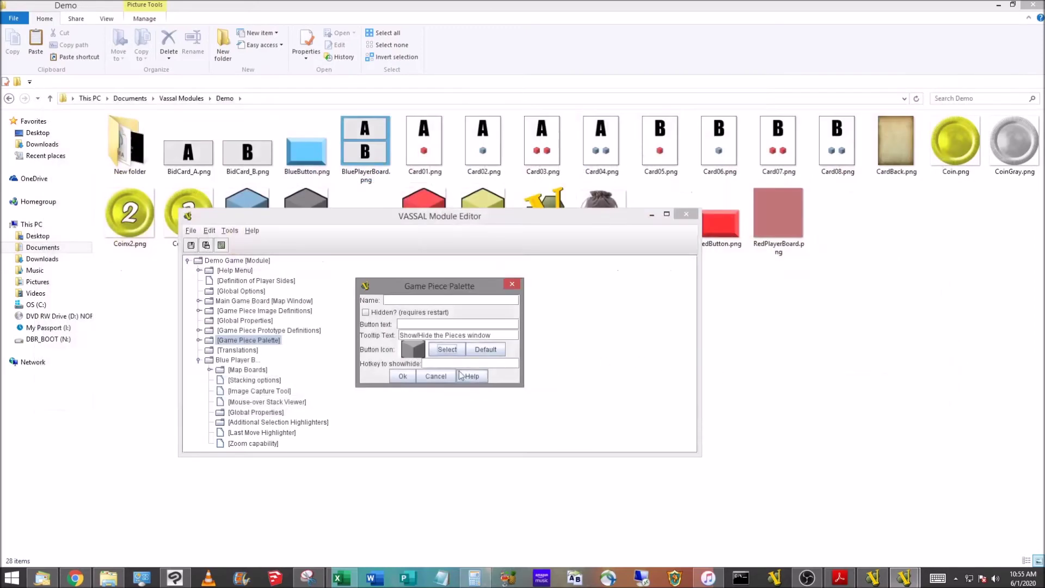
{"action": "left_click", "coordinate": [405, 377]}
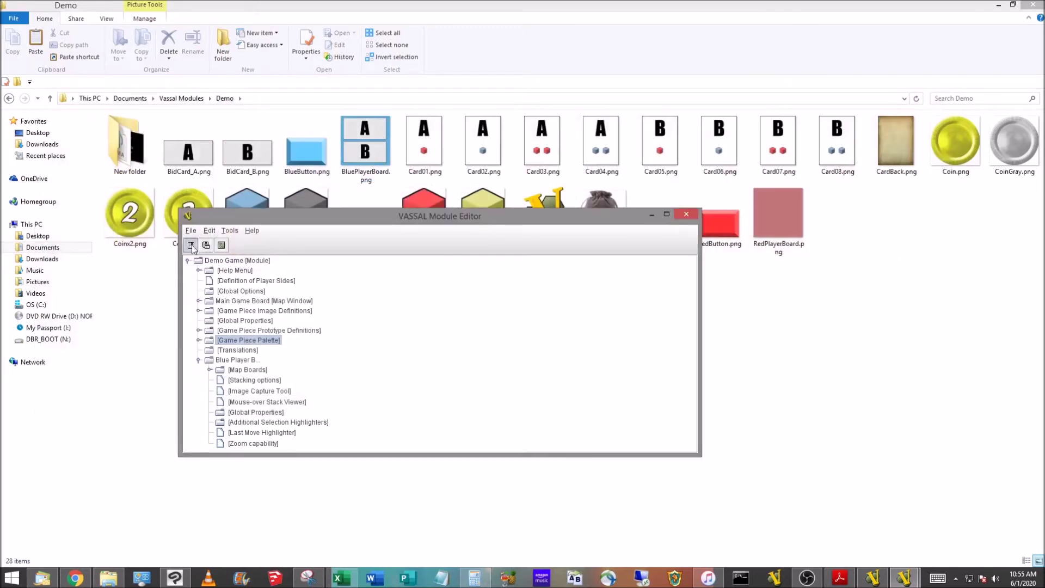
Step: Switch to the Demo Game controls, start a new game and enlarge the main board's viewing area
{"action": "left_click", "coordinate": [904, 578]}
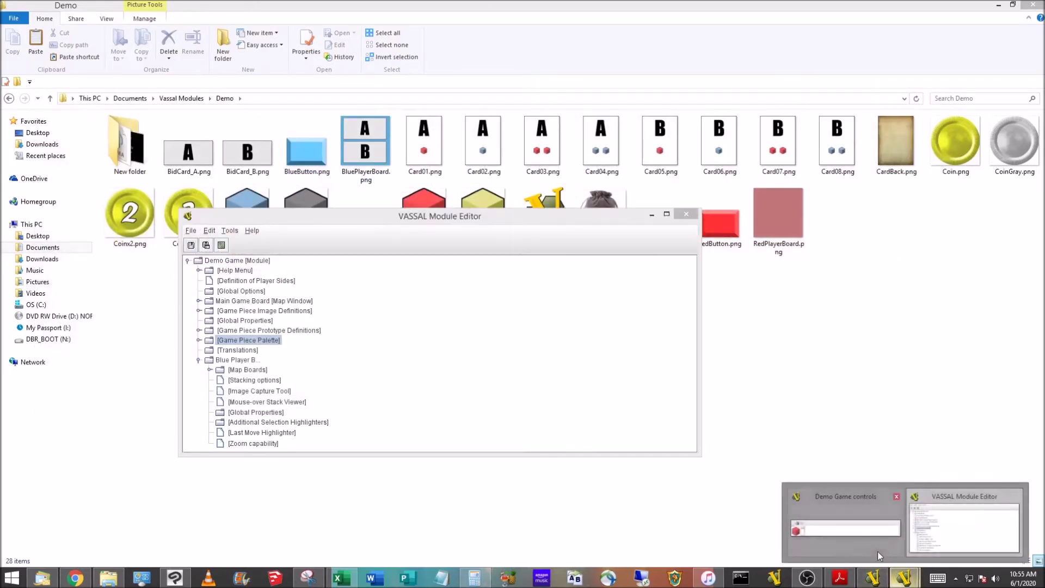
{"action": "left_click", "coordinate": [854, 505]}
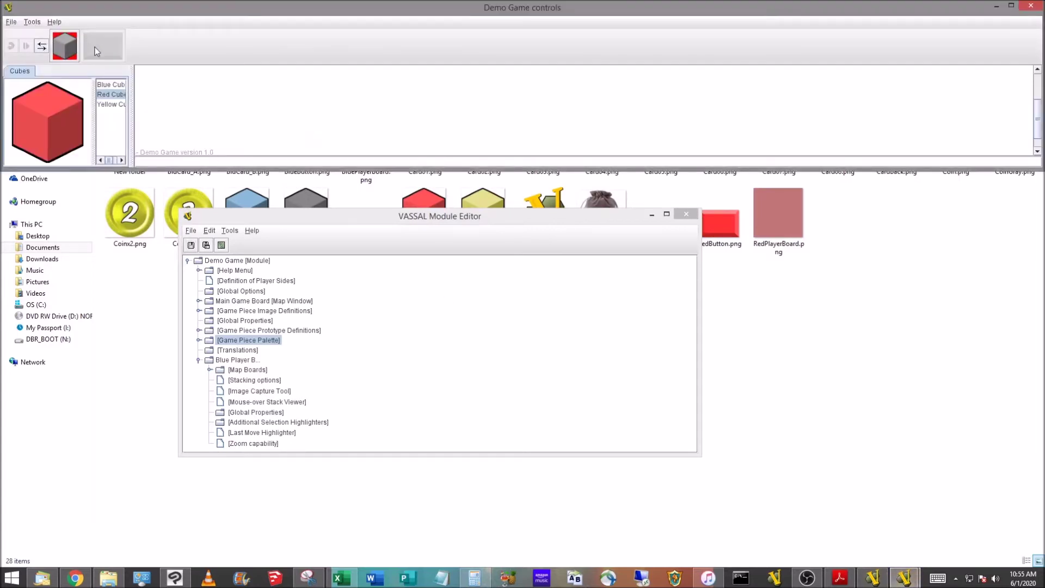
{"action": "left_click", "coordinate": [10, 22]}
{"action": "left_click", "coordinate": [16, 34]}
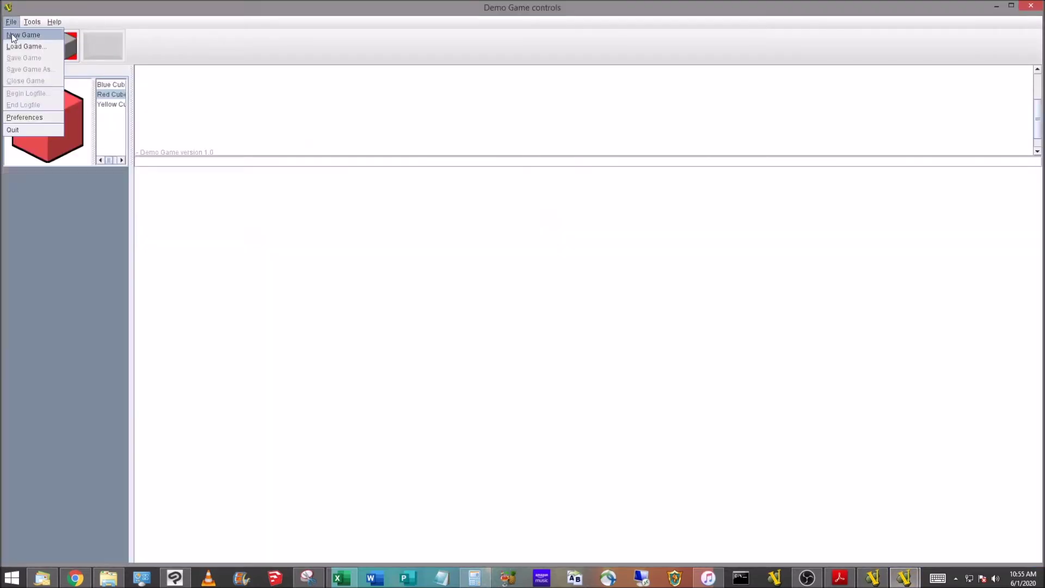
{"action": "left_click_drag", "start_coordinate": [203, 292], "coordinate": [205, 218]}
Step: Test hiding and showing the piece palette with its gray cube icon, and select the Blue Cube in it
{"action": "left_click", "coordinate": [64, 45]}
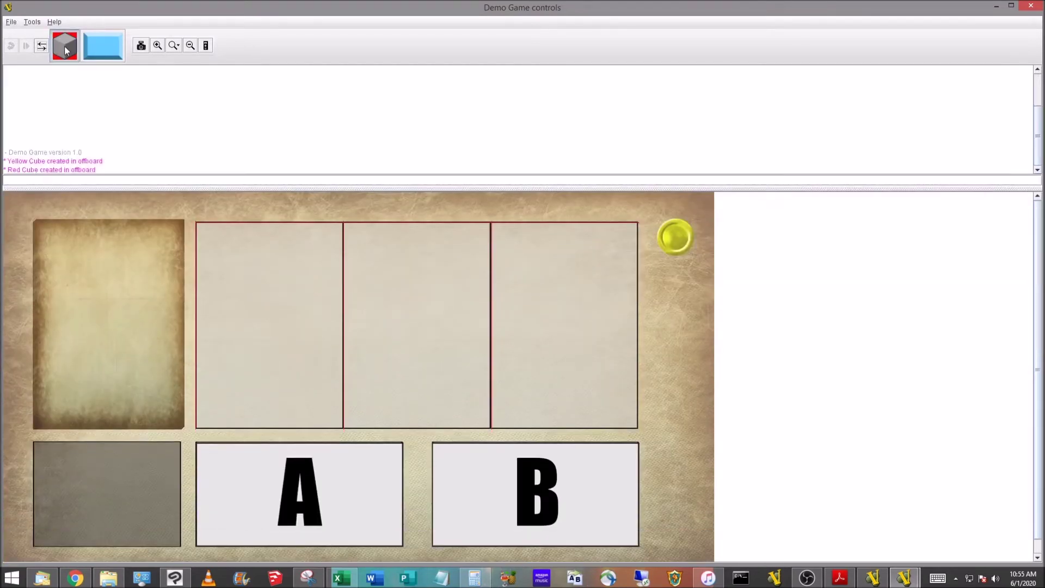
{"action": "left_click", "coordinate": [64, 46]}
{"action": "left_click", "coordinate": [65, 45]}
{"action": "left_click", "coordinate": [65, 45]}
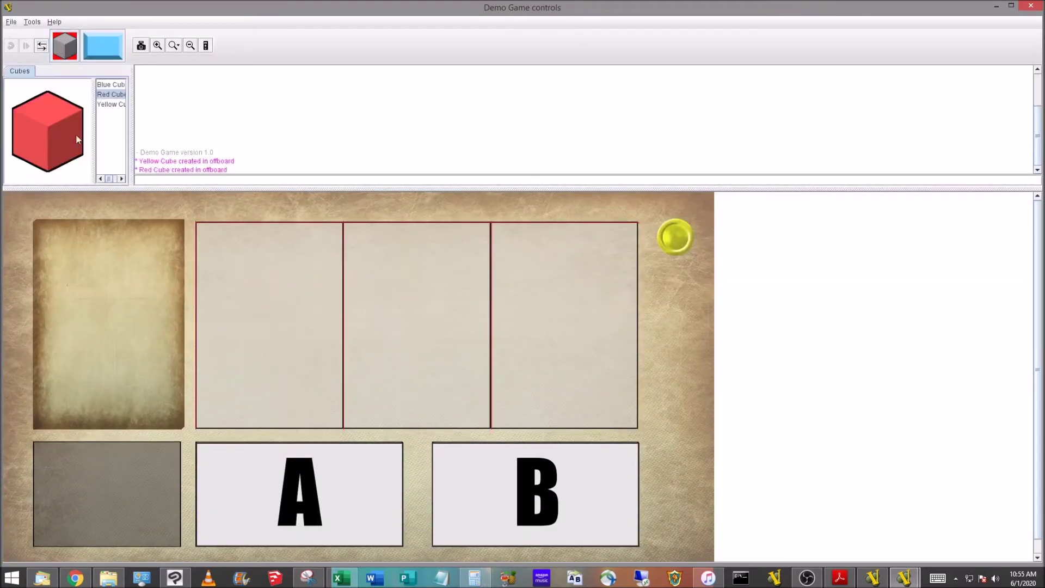
{"action": "left_click", "coordinate": [111, 85]}
{"action": "left_click", "coordinate": [64, 45]}
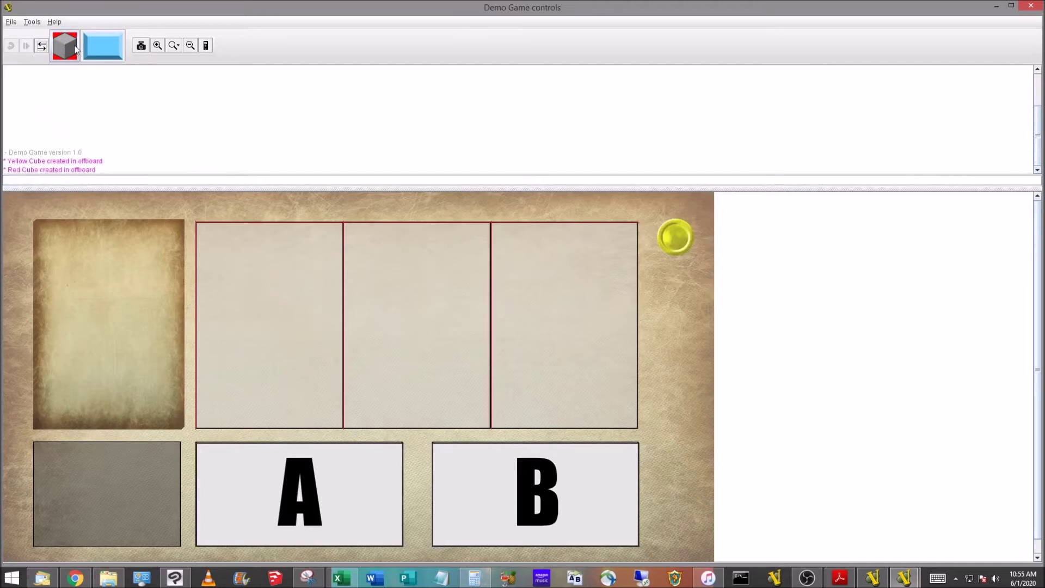
{"action": "left_click", "coordinate": [64, 45]}
Step: Test showing and hiding the Blue Player Board with its blue icon
{"action": "left_click", "coordinate": [106, 47]}
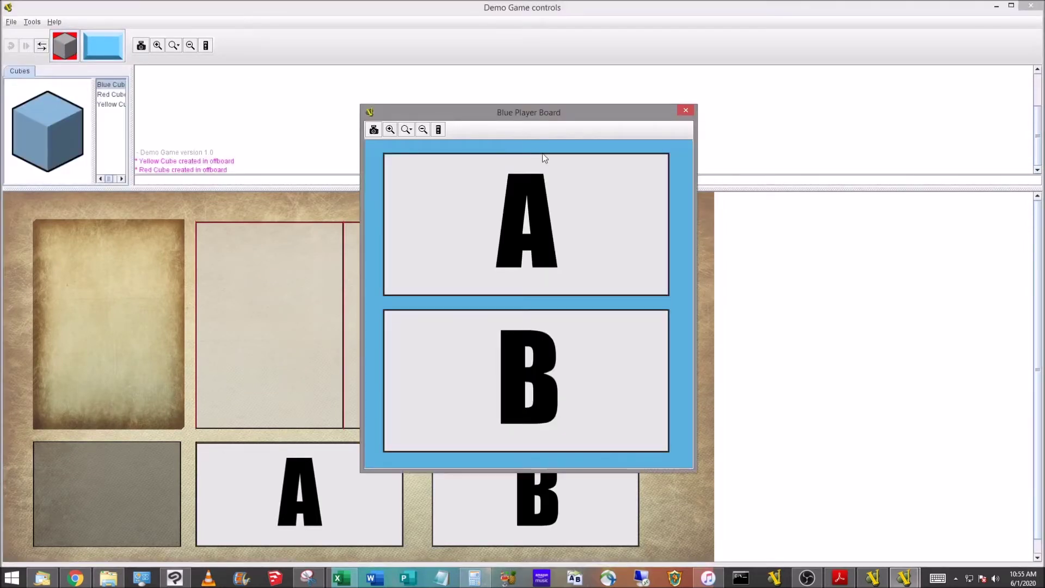
{"action": "left_click", "coordinate": [104, 41]}
{"action": "left_click", "coordinate": [104, 42]}
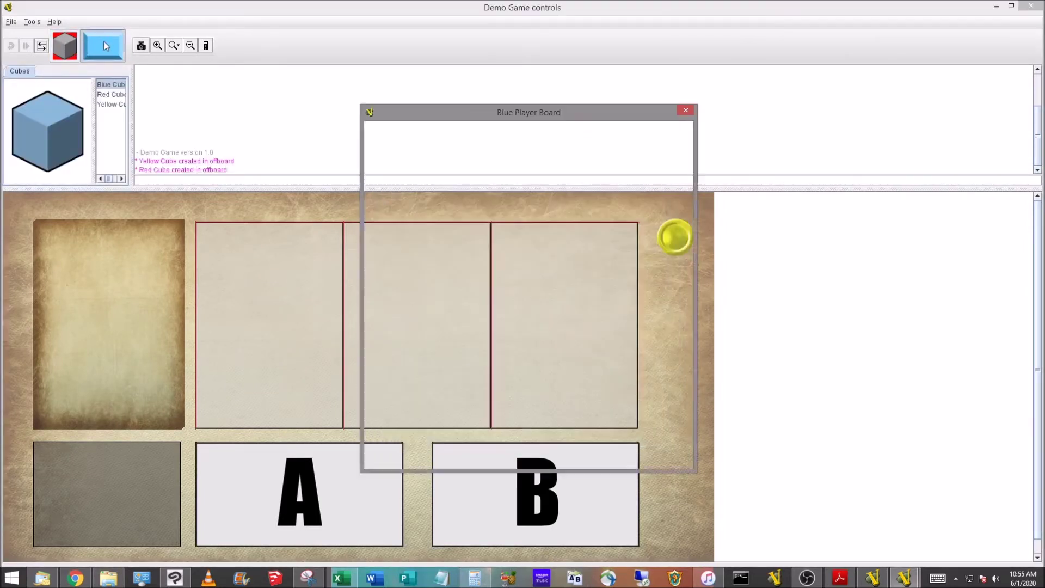
{"action": "left_click", "coordinate": [105, 43]}
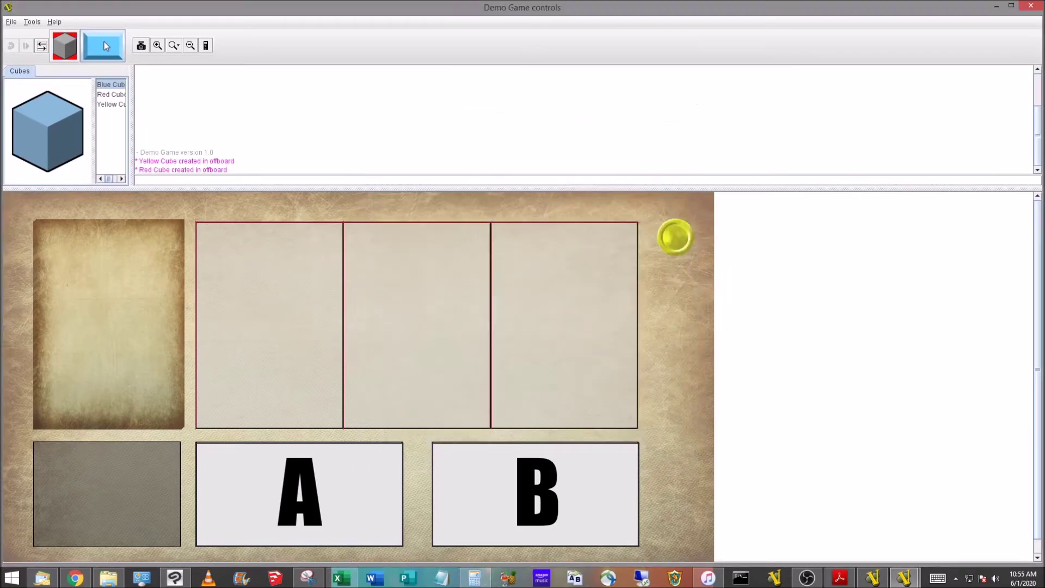
Step: Open the Blue Player Board, try its zoom at 25% and 50%, and close it
{"action": "left_click", "coordinate": [104, 42]}
{"action": "left_click", "coordinate": [414, 132]}
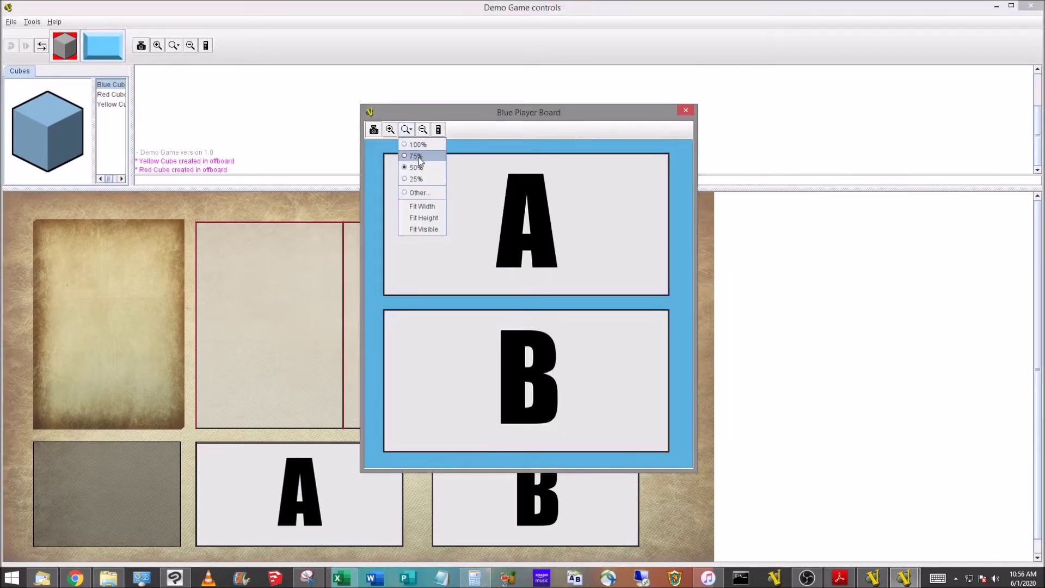
{"action": "left_click", "coordinate": [420, 180]}
{"action": "left_click", "coordinate": [407, 129]}
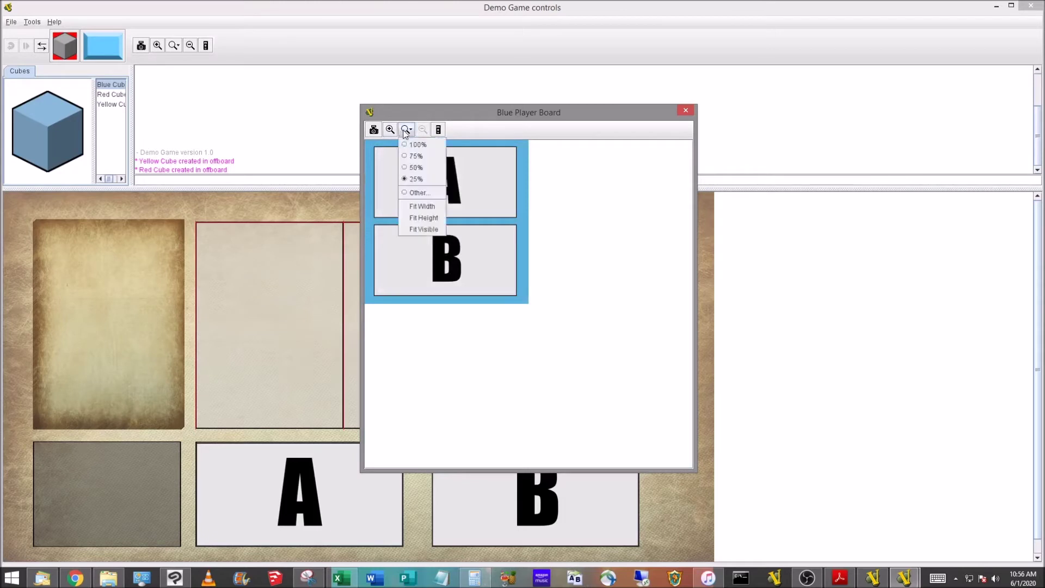
{"action": "left_click", "coordinate": [421, 166]}
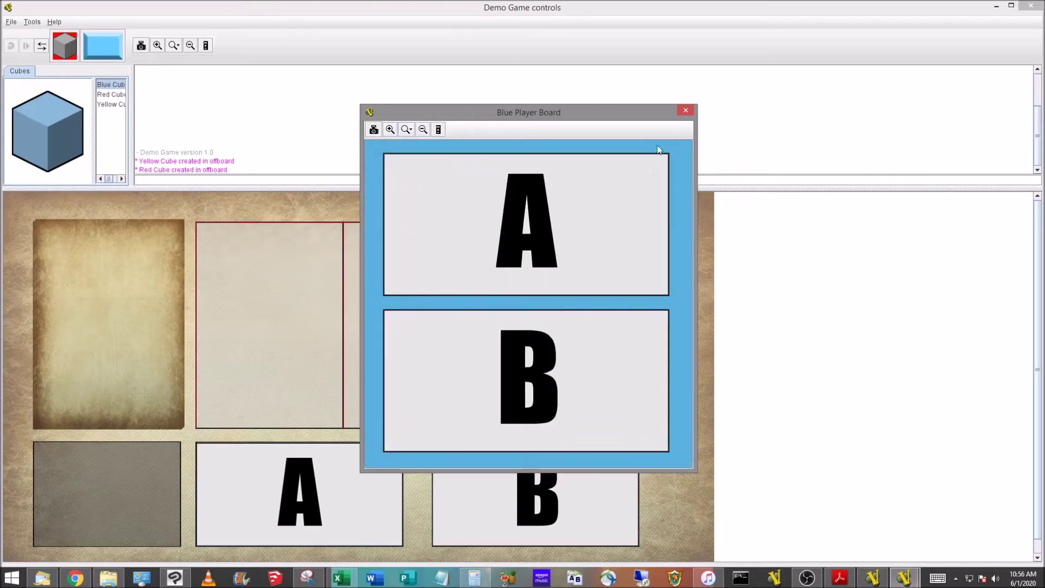
{"action": "left_click", "coordinate": [686, 110]}
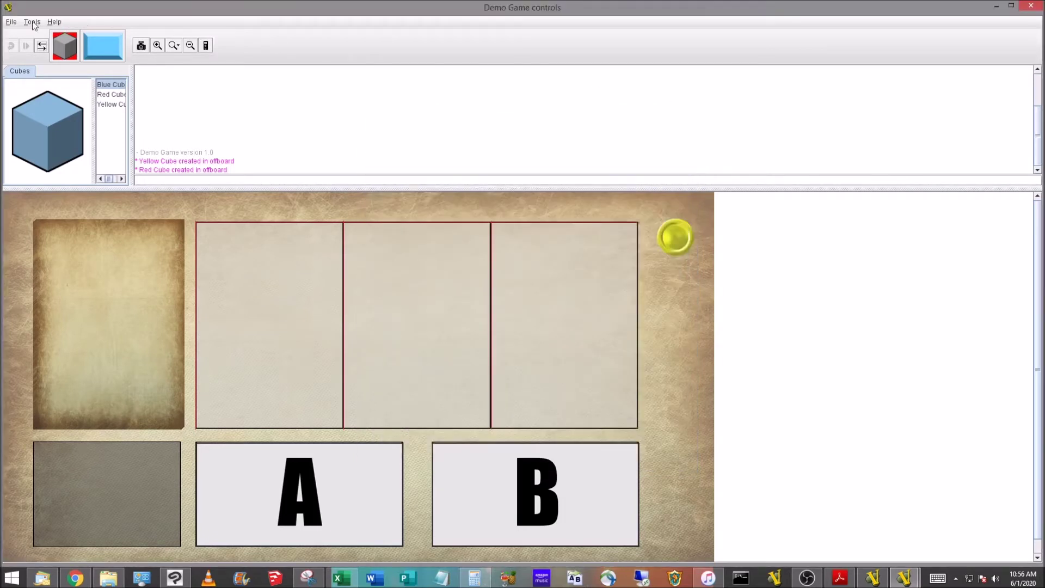
Step: Close the current game and collapse the Blue Player Board entry in the module editor's tree
{"action": "left_click", "coordinate": [11, 22]}
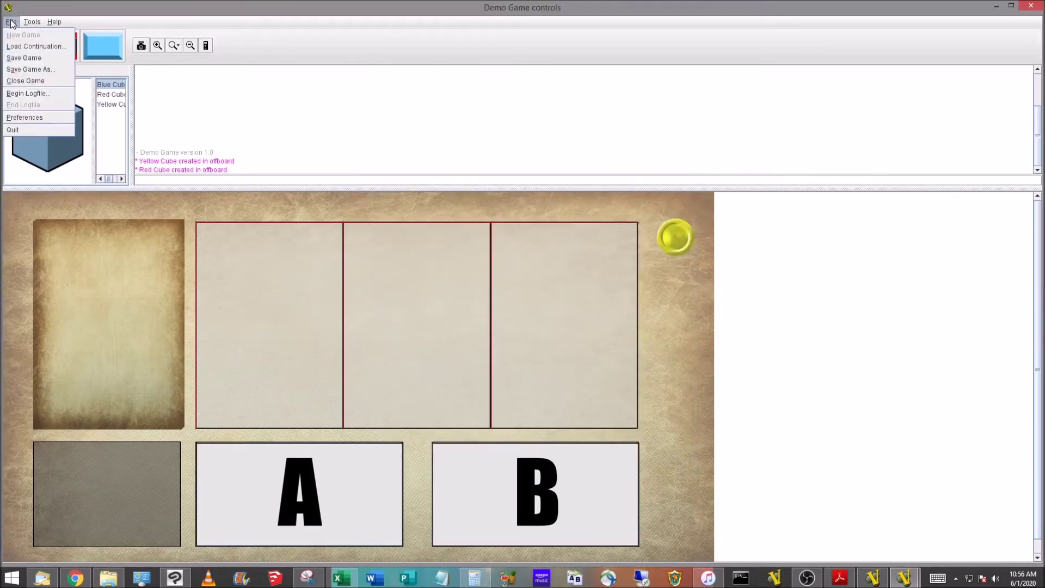
{"action": "left_click", "coordinate": [24, 80]}
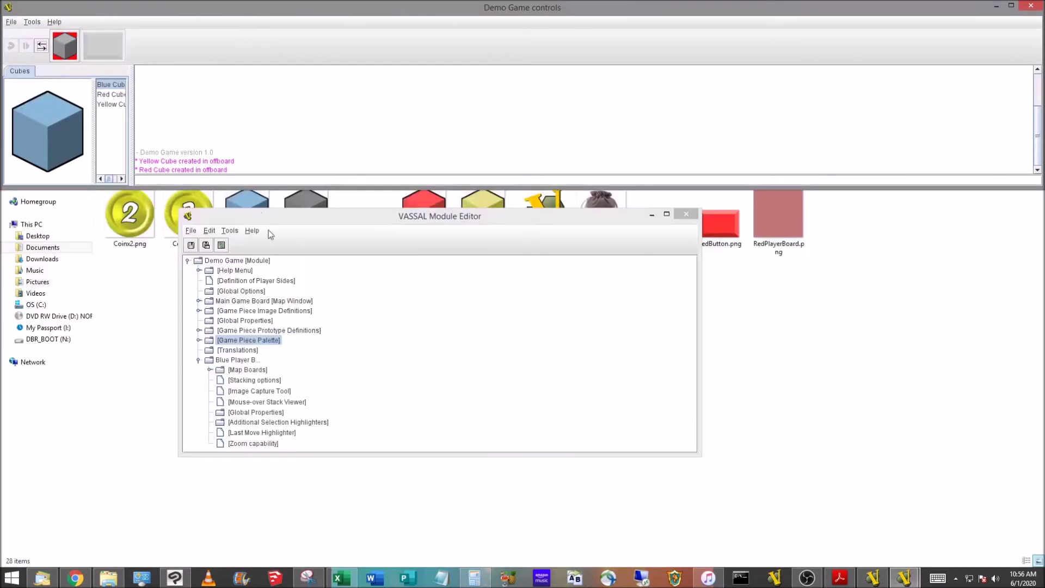
{"action": "left_click", "coordinate": [199, 360]}
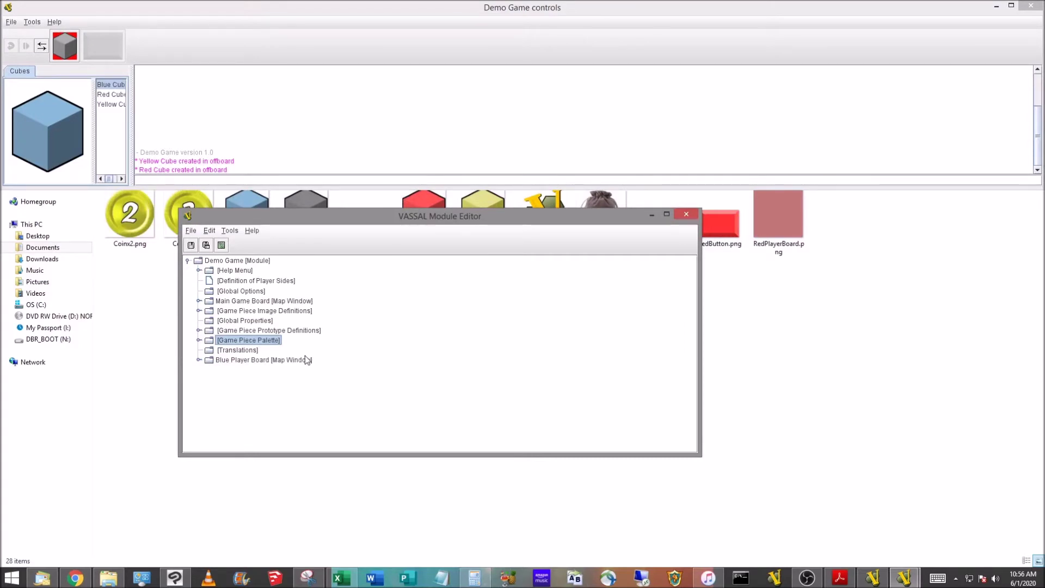
Step: Add Blue and Red as available sides in the Definition of Player Sides
{"action": "left_click", "coordinate": [252, 280]}
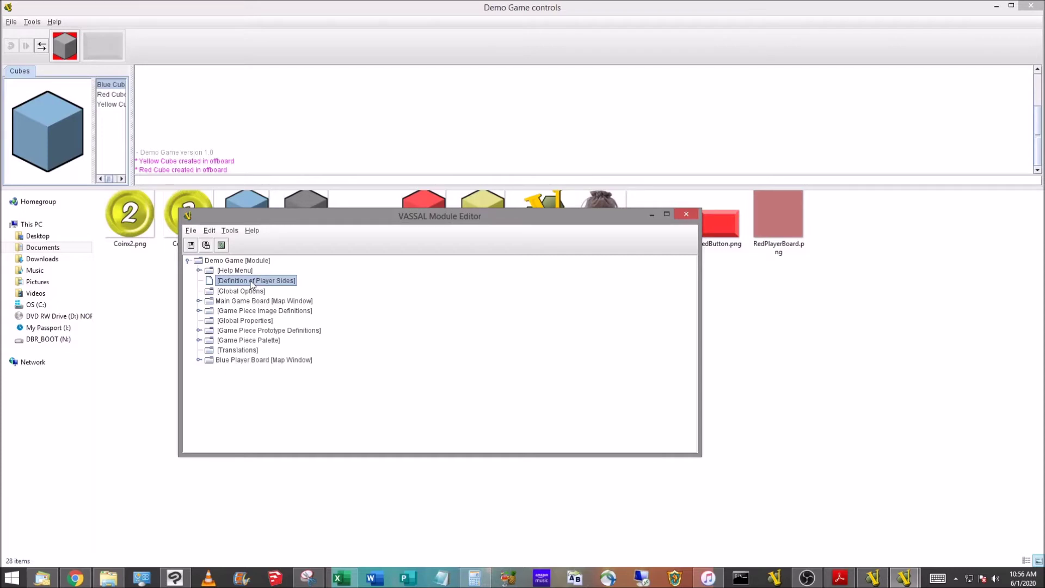
{"action": "double_click", "coordinate": [252, 281]}
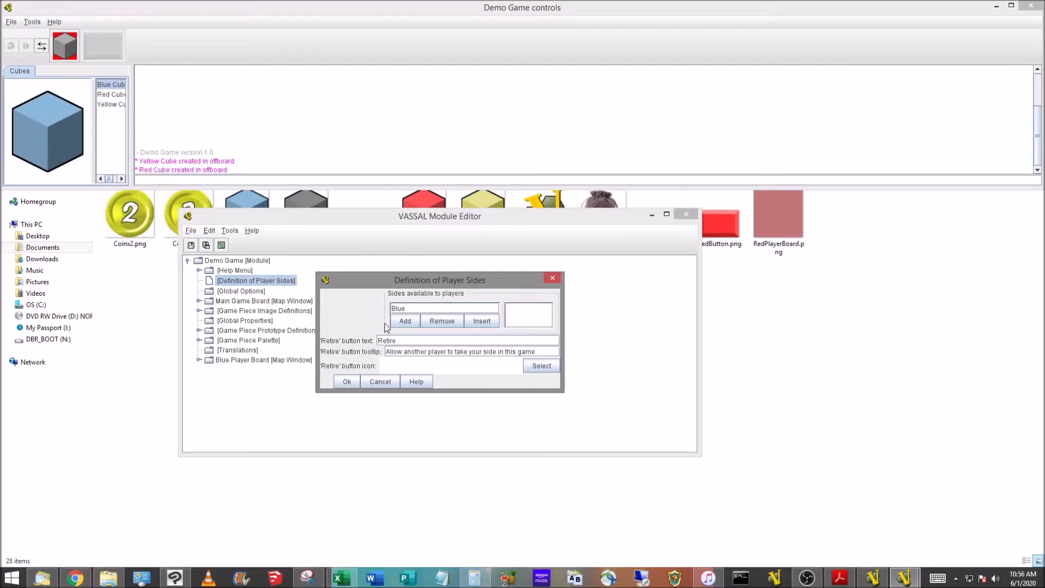
{"action": "left_click", "coordinate": [403, 322]}
{"action": "left_click", "coordinate": [406, 321]}
{"action": "left_click", "coordinate": [350, 382]}
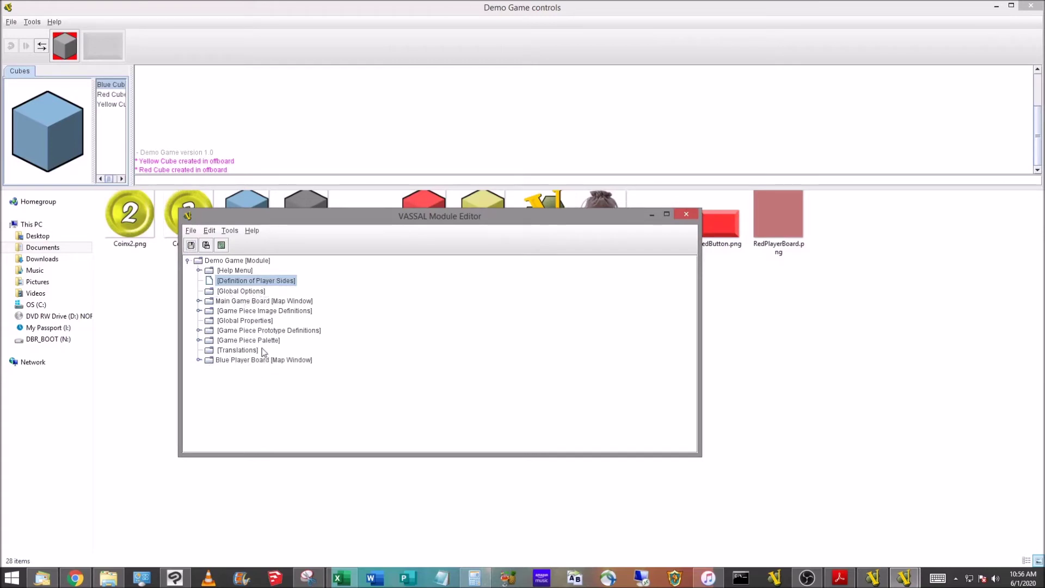
Step: Add a Private Window to the Demo Game module and assign it to the Red side
{"action": "right_click", "coordinate": [230, 263]}
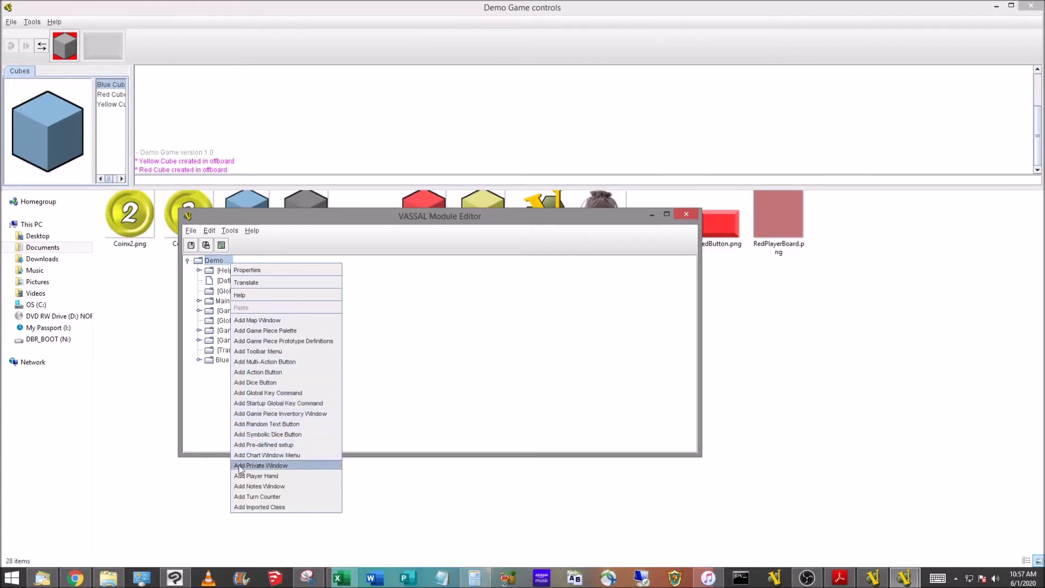
{"action": "left_click", "coordinate": [300, 470]}
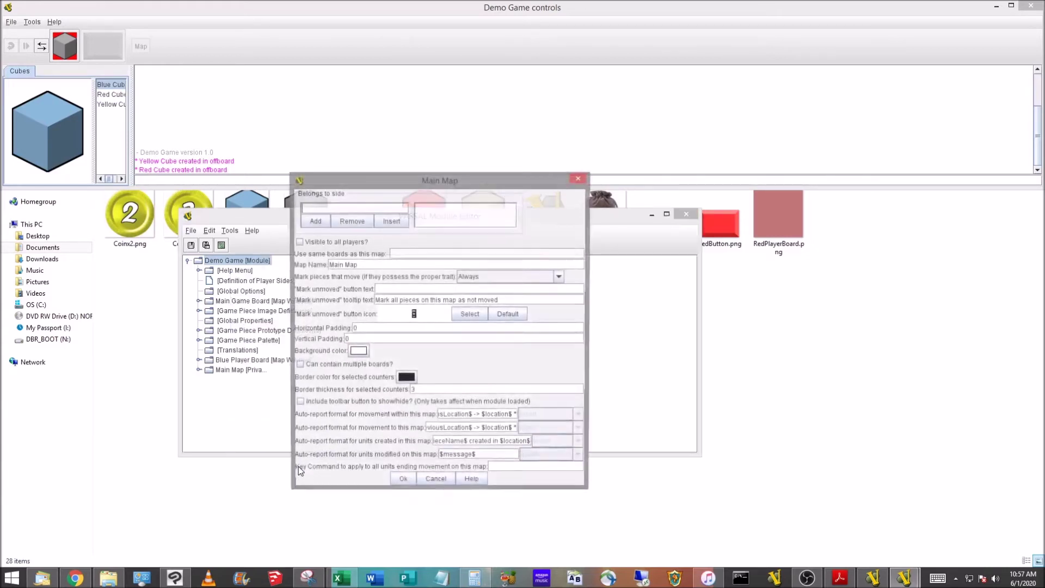
{"action": "left_click_drag", "start_coordinate": [341, 181], "coordinate": [443, 177]}
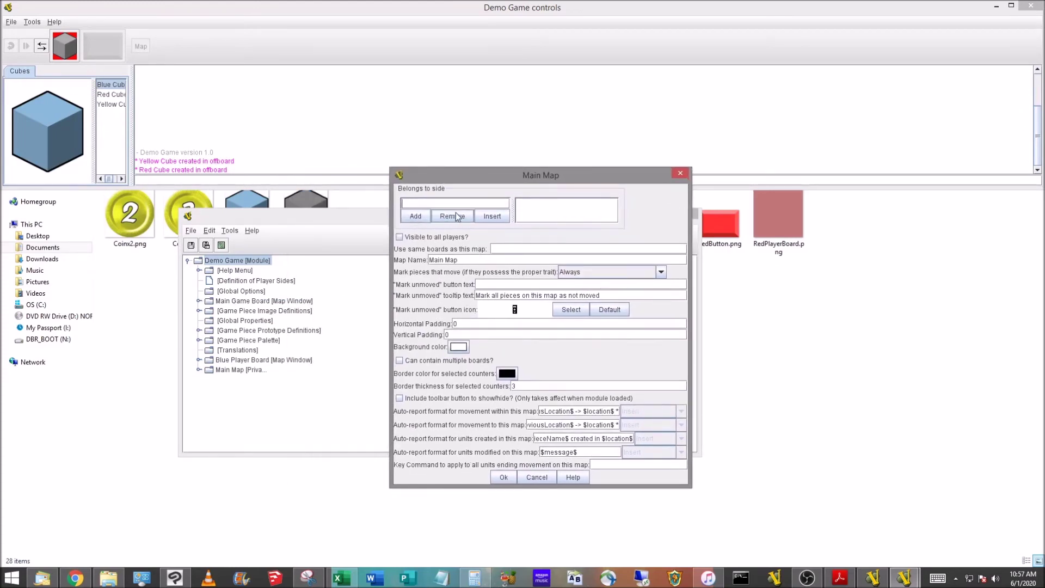
{"action": "left_click", "coordinate": [426, 206]}
{"action": "left_click", "coordinate": [417, 216]}
Step: Set the private window's map name to Red Player Board
{"action": "left_click", "coordinate": [459, 260]}
{"action": "key", "text": "BackSpace"}
{"action": "key", "text": "BackSpace"}
{"action": "key", "text": "BackSpace"}
{"action": "key", "text": "BackSpace"}
{"action": "key", "text": "BackSpace"}
{"action": "key", "text": "BackSpace"}
{"action": "key", "text": "BackSpace"}
{"action": "key", "text": "BackSpace"}
{"action": "type", "text": "R"}
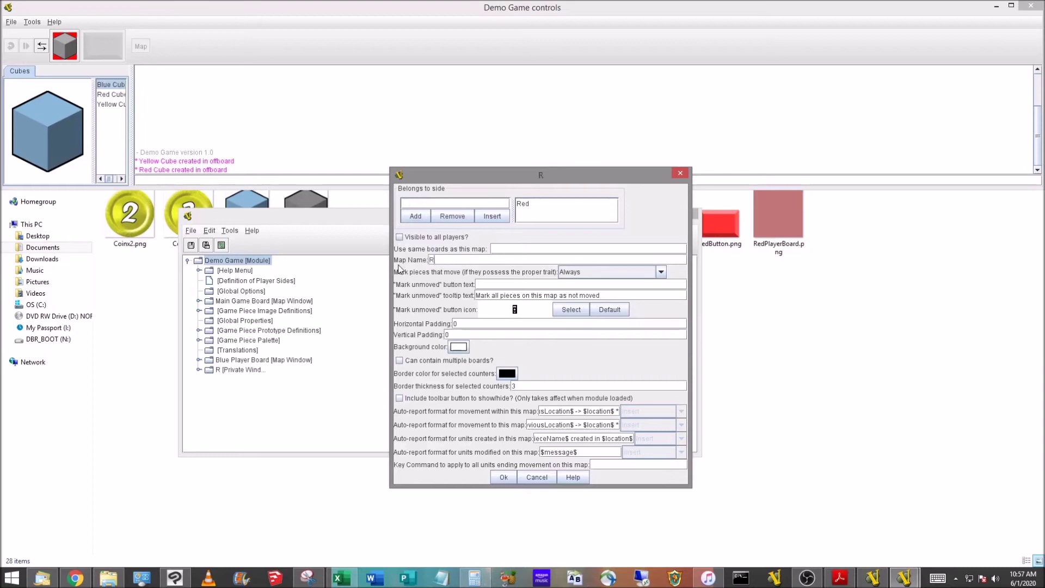
{"action": "type", "text": "ed Player Board"}
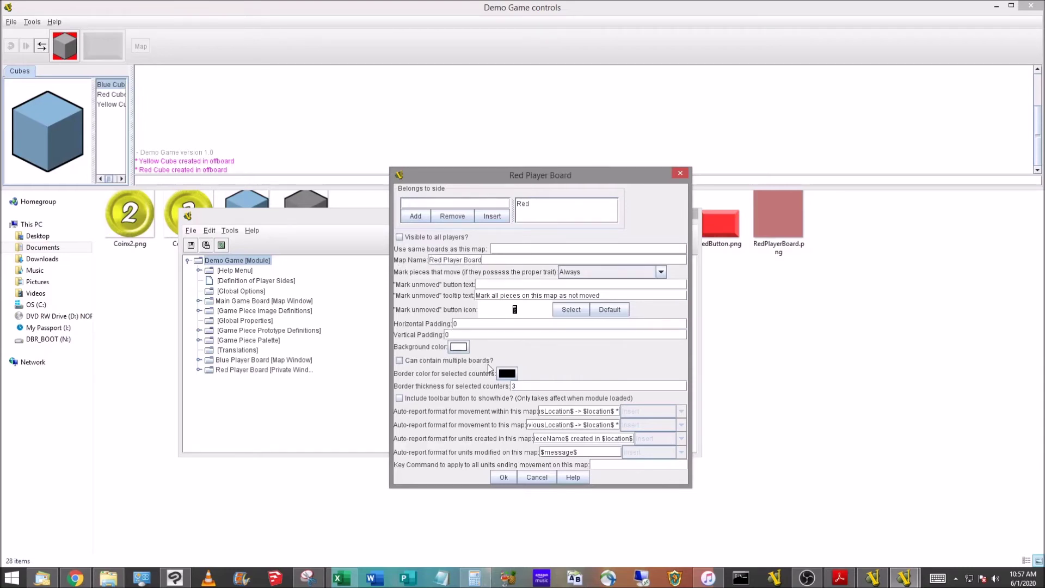
Step: Give the Red Player Board a blue selected-counter border of thickness 1 and a show/hide toolbar button, and try to save the module
{"action": "left_click", "coordinate": [509, 375]}
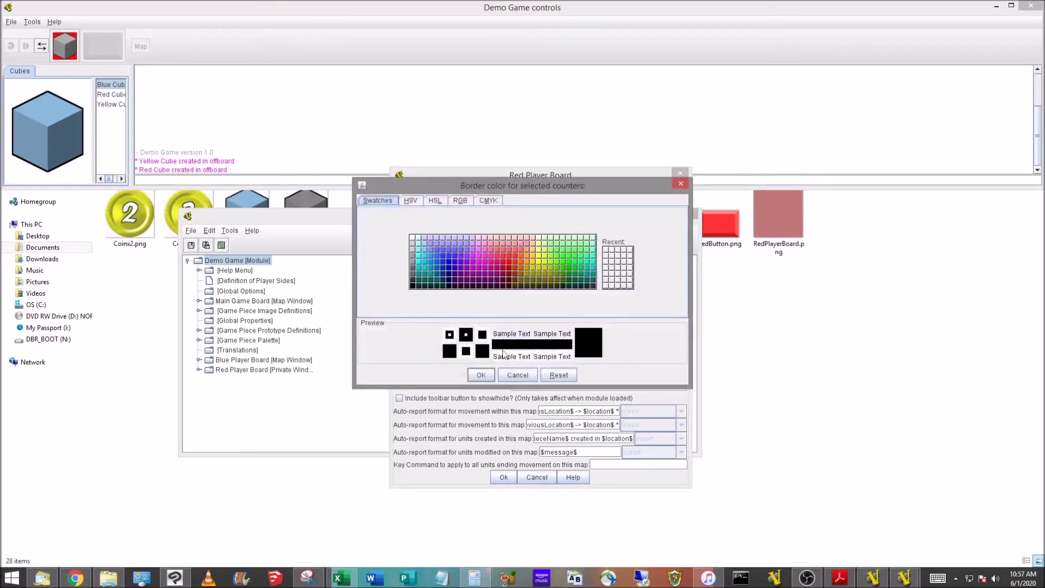
{"action": "left_click", "coordinate": [450, 268]}
{"action": "left_click", "coordinate": [482, 375]}
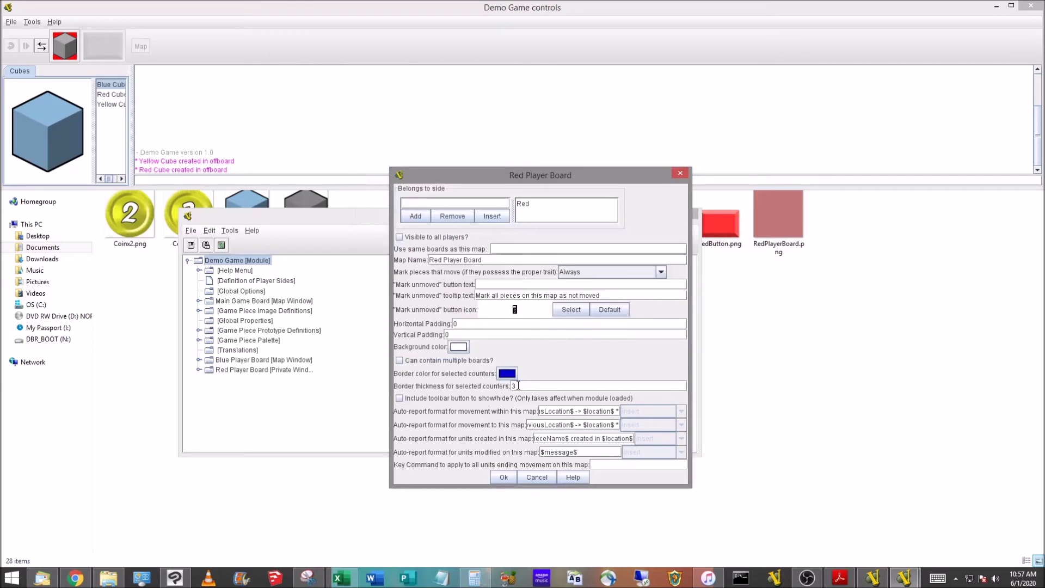
{"action": "key", "text": "BackSpace"}
{"action": "type", "text": "1"}
{"action": "left_click", "coordinate": [440, 401]}
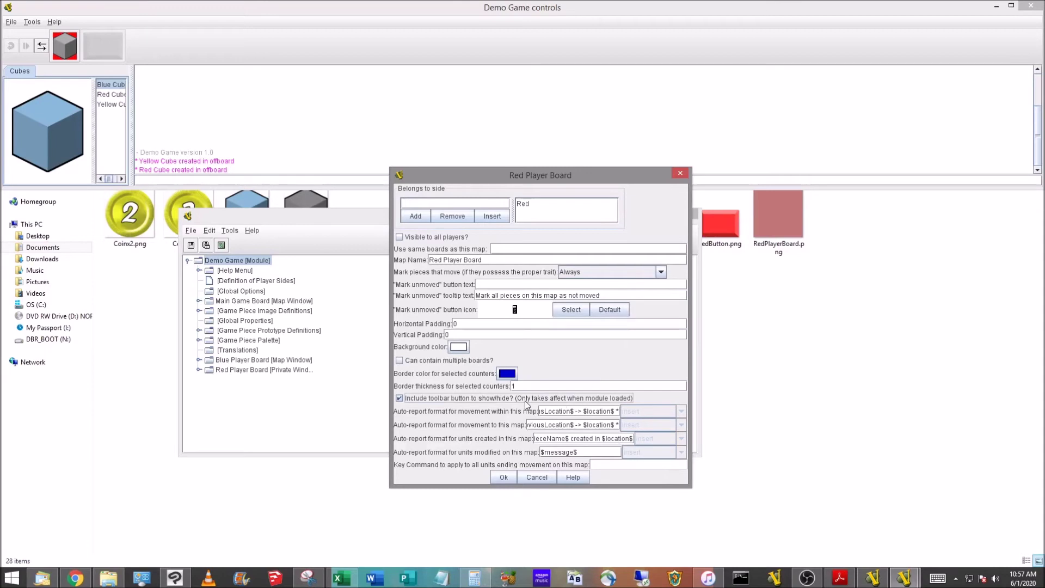
{"action": "left_click", "coordinate": [504, 477]}
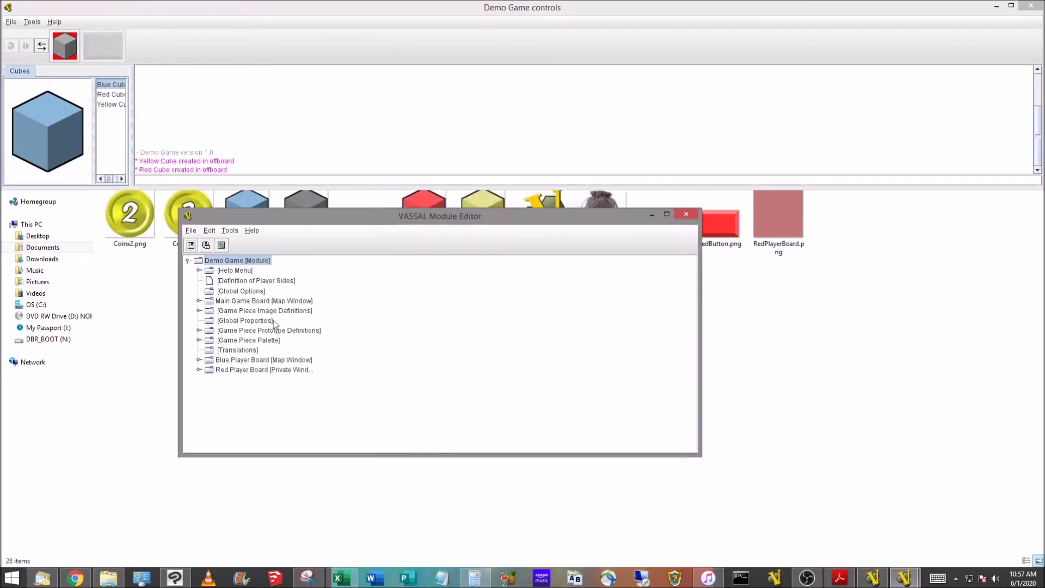
{"action": "left_click", "coordinate": [191, 245]}
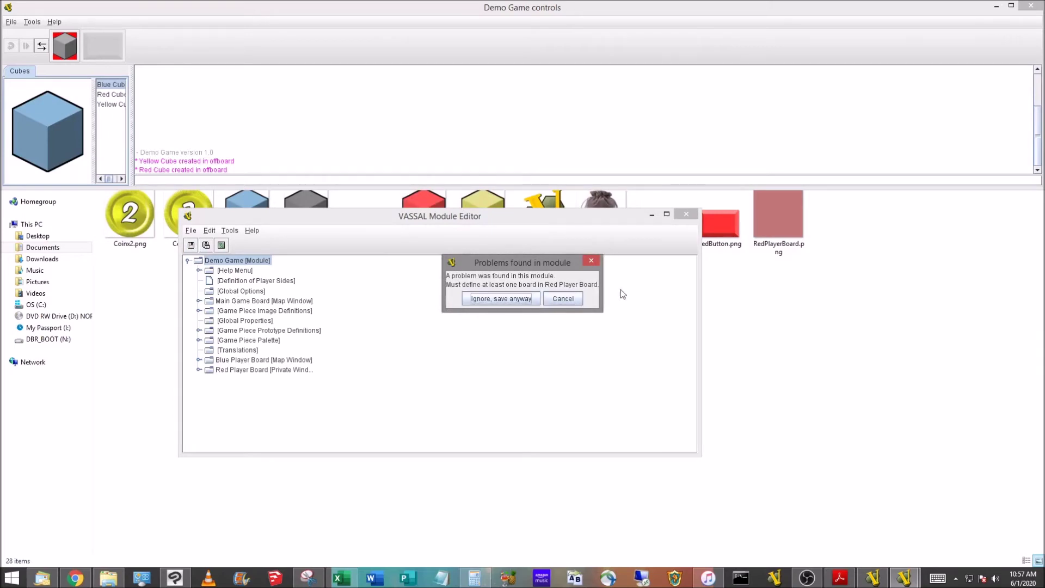
{"action": "left_click", "coordinate": [573, 303]}
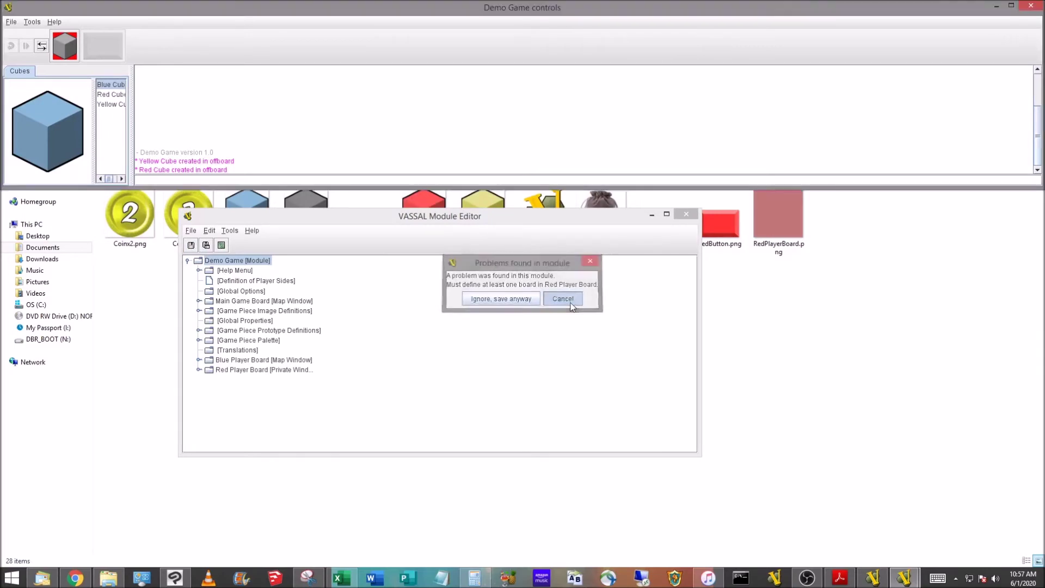
Step: Add a board named Red Player Board to the Red Player Board's Map Boards, using RedPlayerBoard.png as its image
{"action": "left_click", "coordinate": [199, 371]}
{"action": "right_click", "coordinate": [227, 381]}
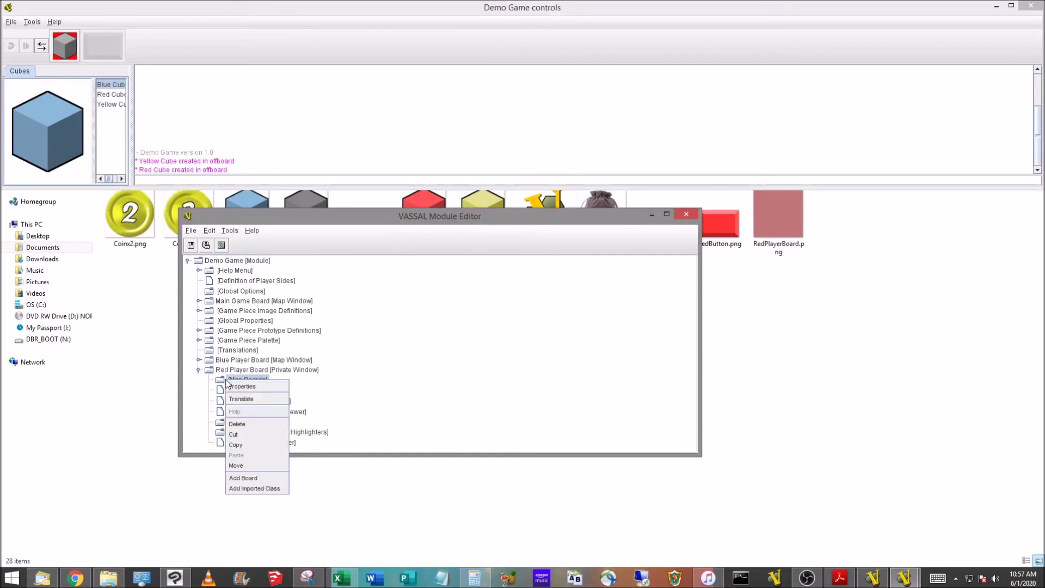
{"action": "left_click", "coordinate": [244, 479]}
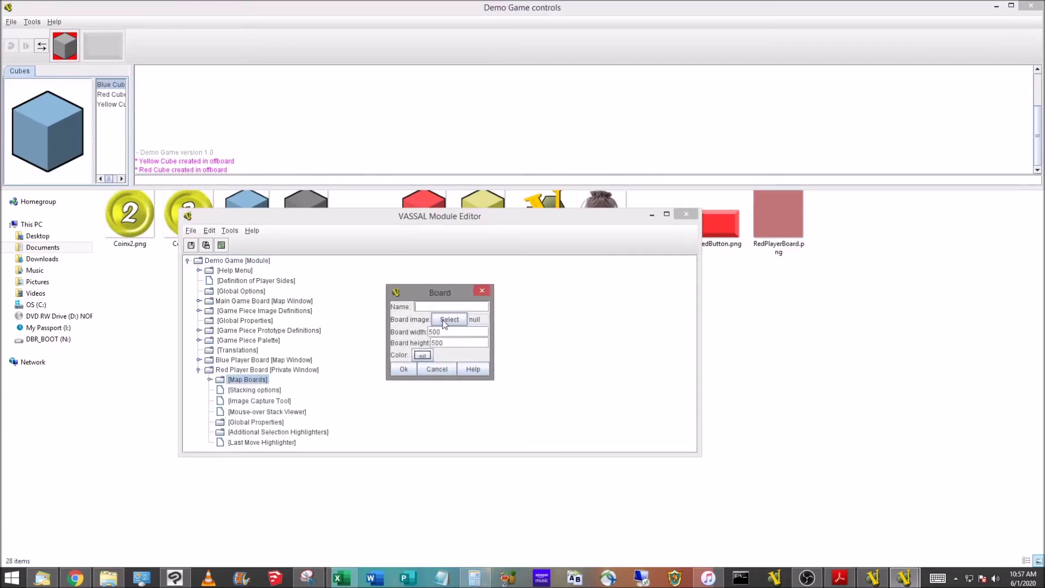
{"action": "type", "text": "Red Player Board"}
{"action": "left_click", "coordinate": [444, 324]}
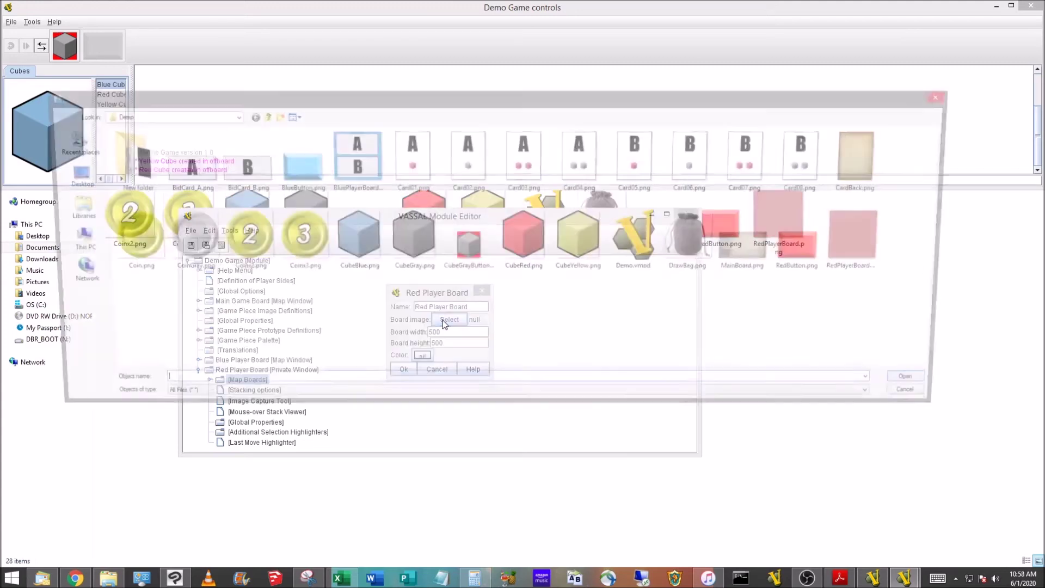
{"action": "left_click", "coordinate": [851, 251]}
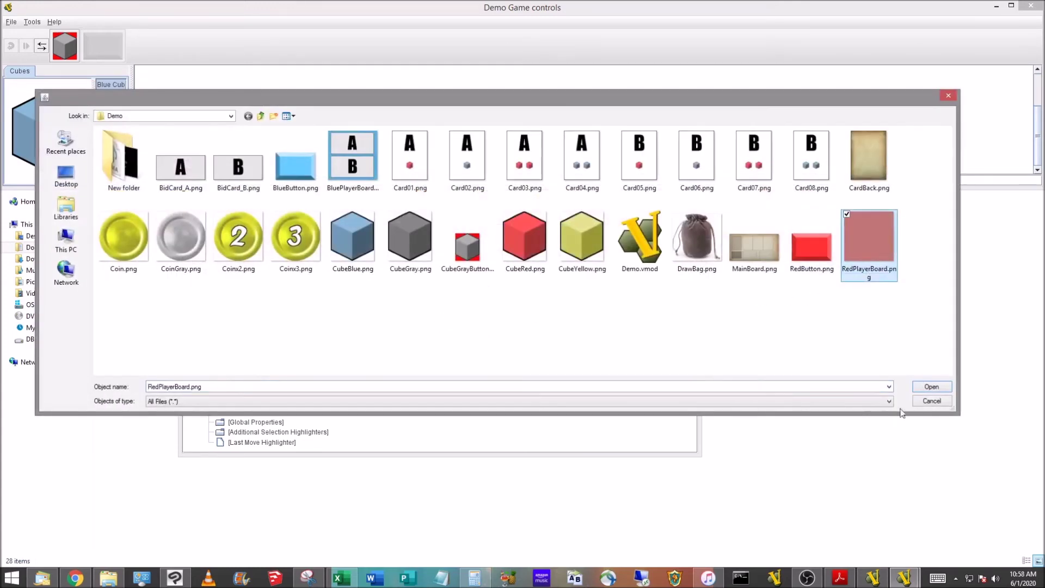
{"action": "left_click", "coordinate": [926, 388]}
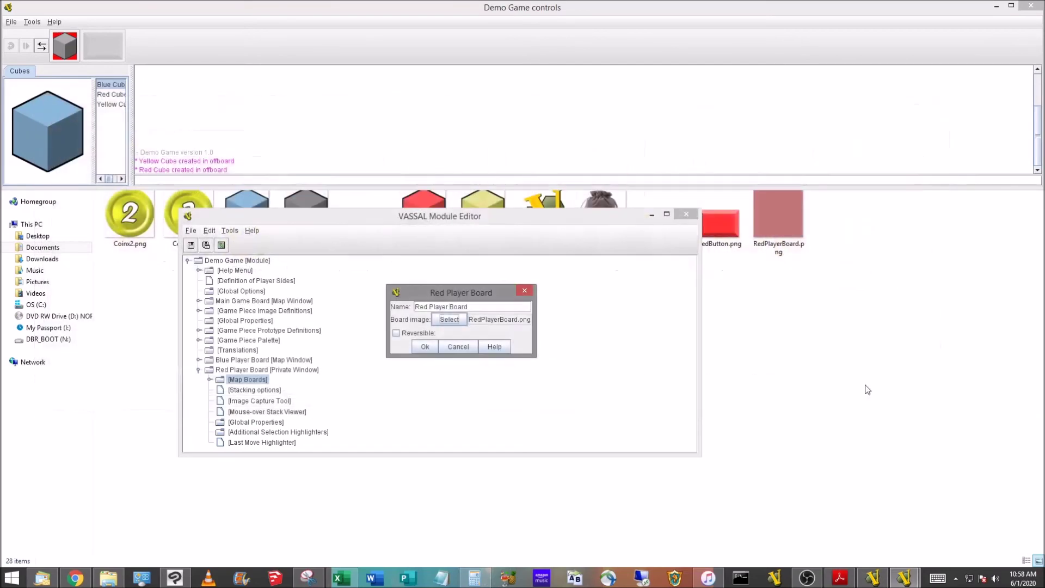
{"action": "left_click", "coordinate": [424, 348]}
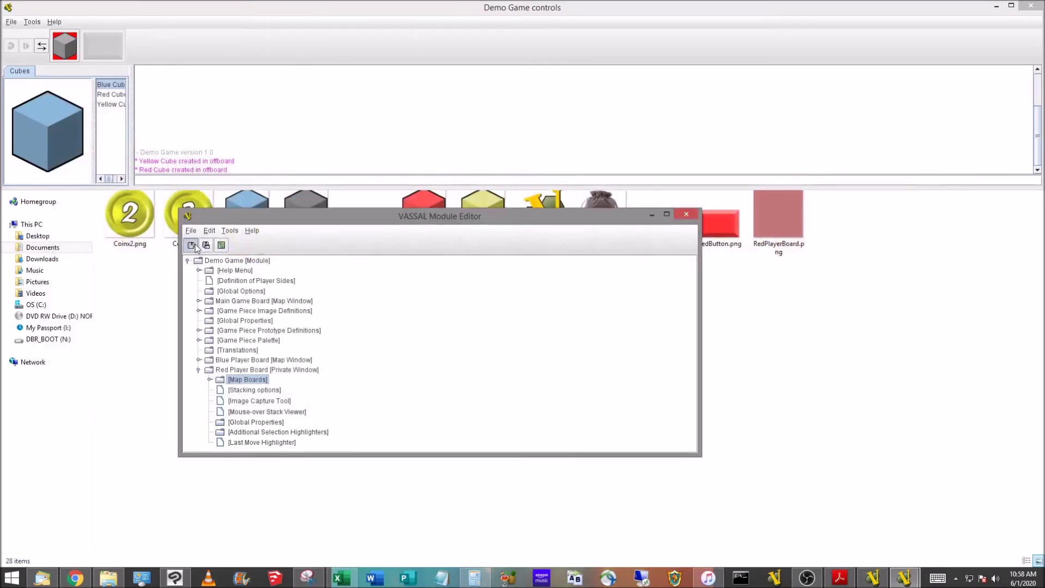
Step: Save and close the module, and reopen Demo Game for editing from the module library
{"action": "left_click", "coordinate": [685, 213]}
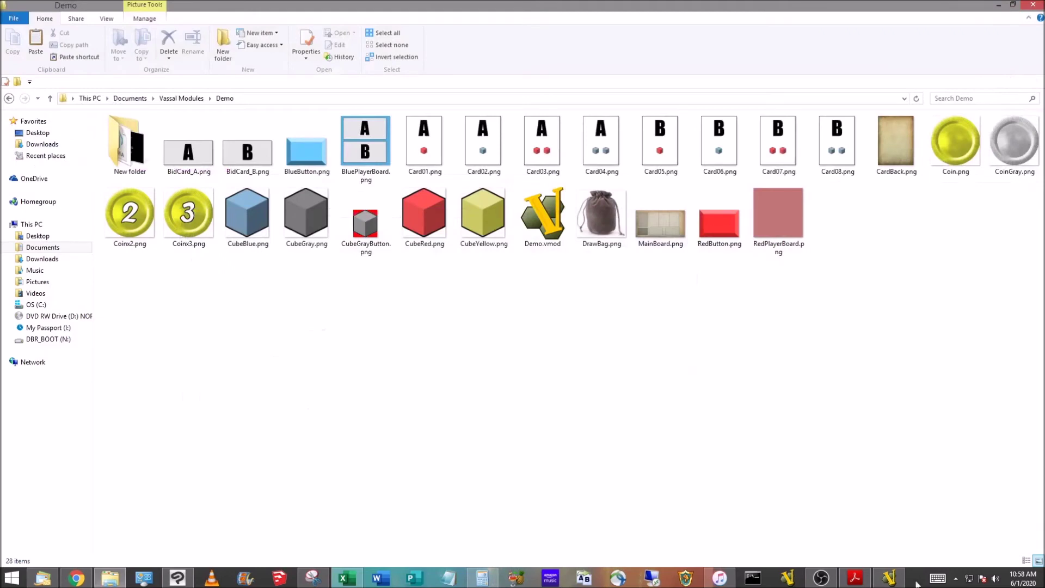
{"action": "left_click", "coordinate": [889, 577]}
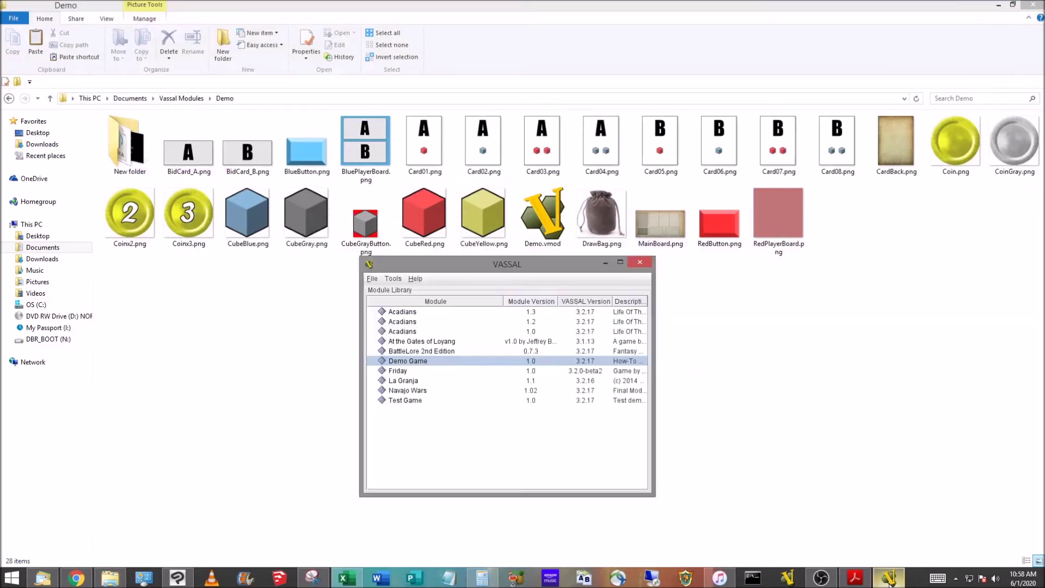
{"action": "right_click", "coordinate": [415, 357]}
{"action": "left_click", "coordinate": [418, 374]}
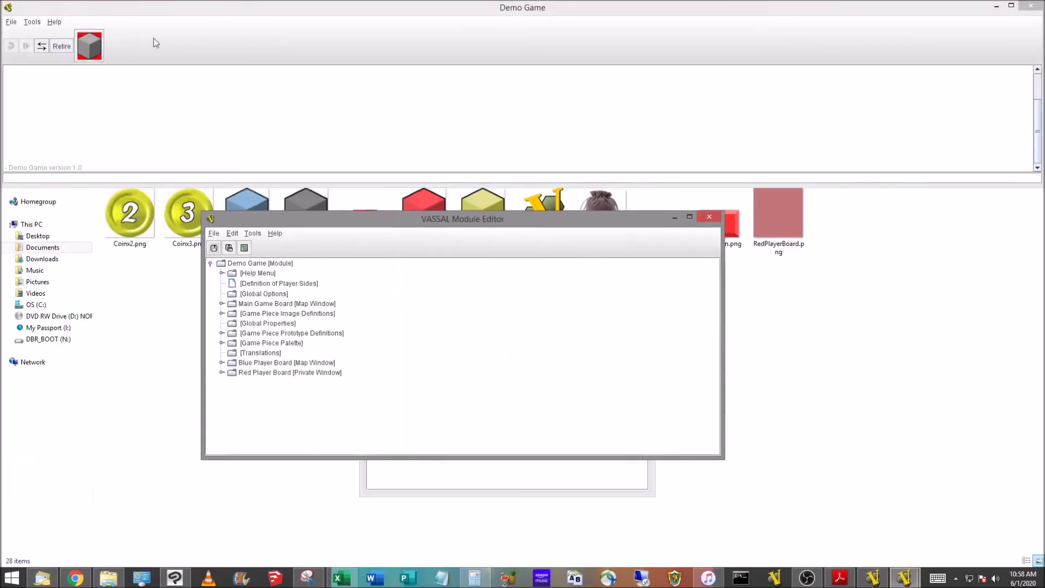
Step: Start a new game as the Red side and open the Red Player Board's window
{"action": "left_click", "coordinate": [8, 24]}
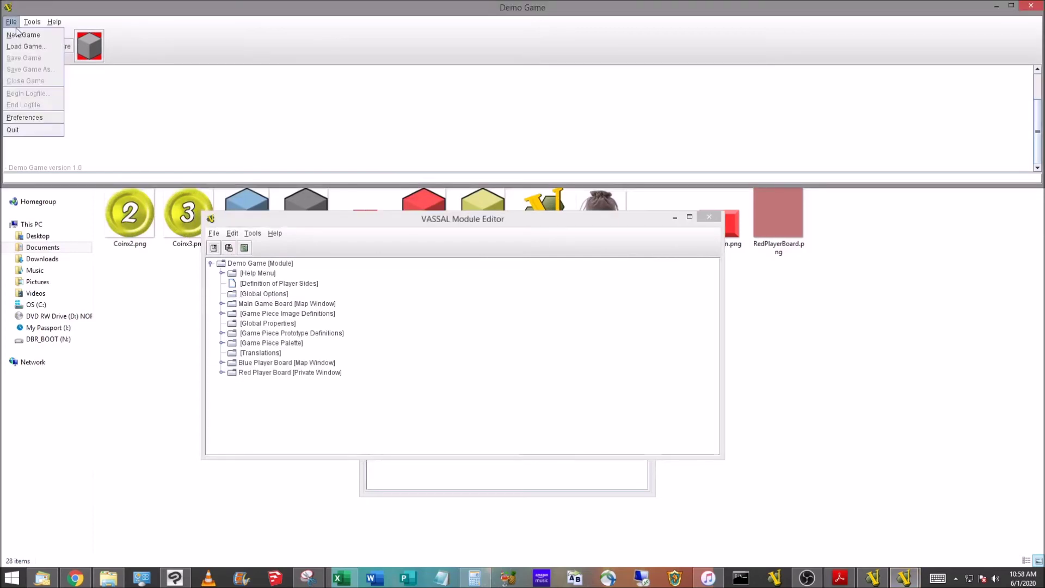
{"action": "left_click", "coordinate": [19, 33]}
{"action": "left_click", "coordinate": [446, 290]}
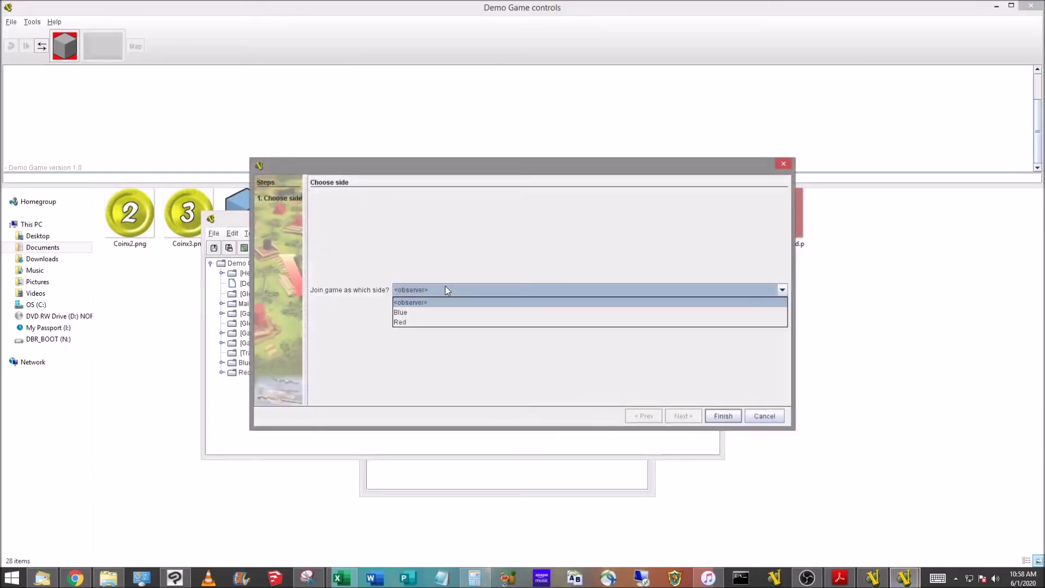
{"action": "left_click", "coordinate": [412, 323]}
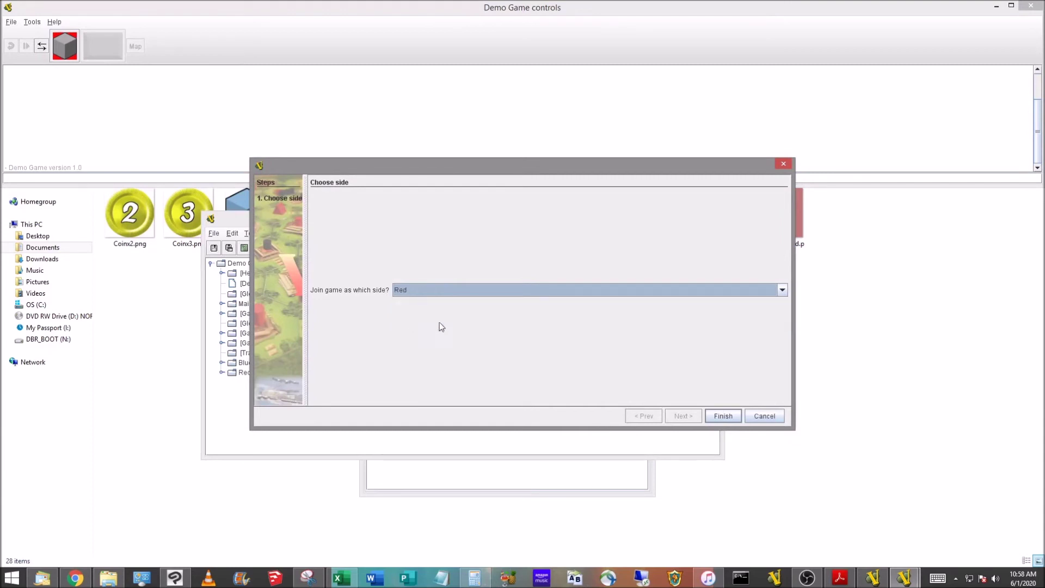
{"action": "left_click", "coordinate": [714, 416]}
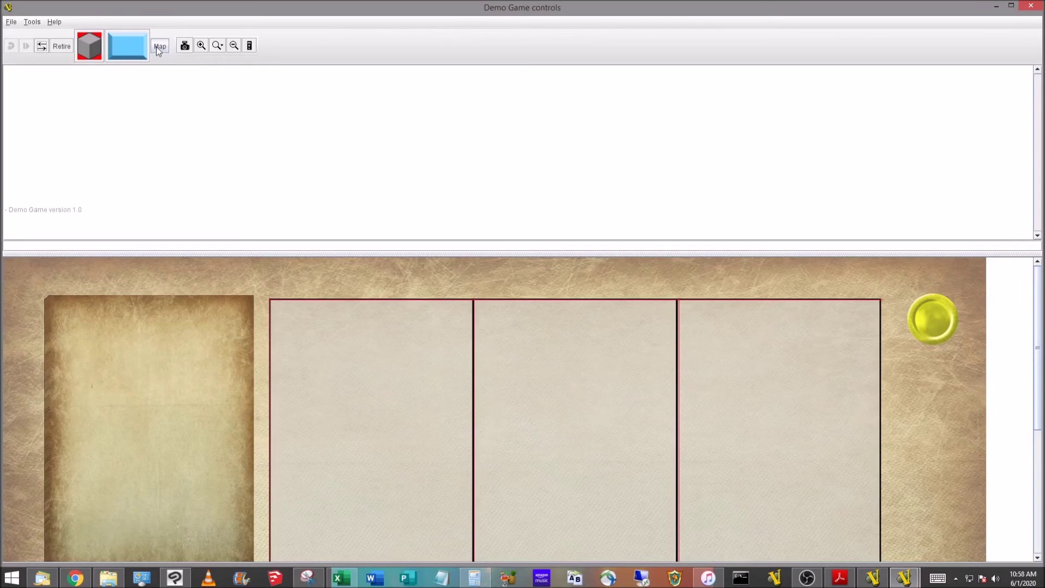
{"action": "left_click", "coordinate": [159, 53]}
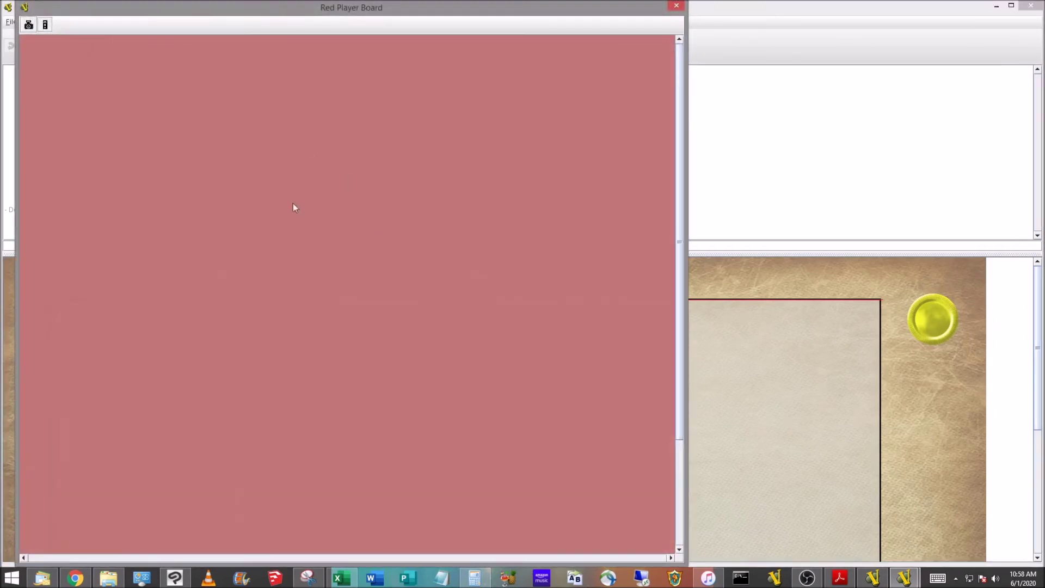
Step: Close the Red Player Board, view the Blue Player Board's window, and close the game
{"action": "left_click", "coordinate": [676, 5]}
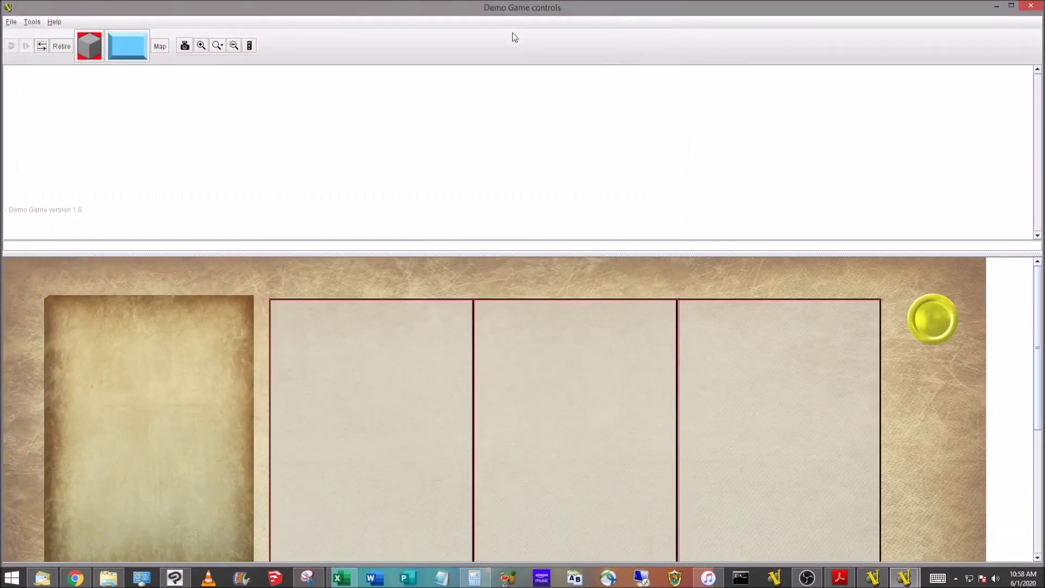
{"action": "left_click", "coordinate": [125, 59]}
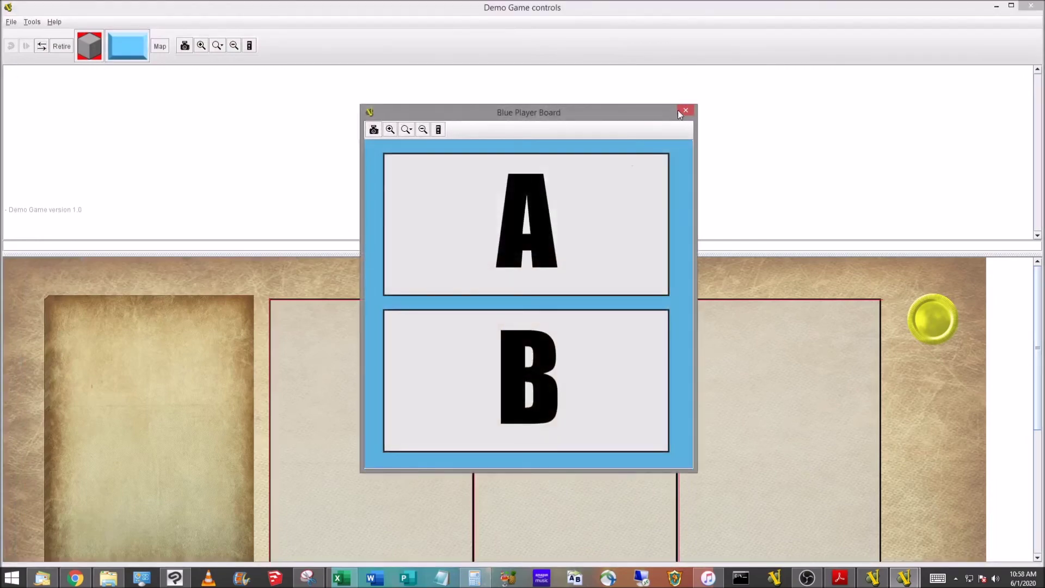
{"action": "left_click", "coordinate": [679, 111]}
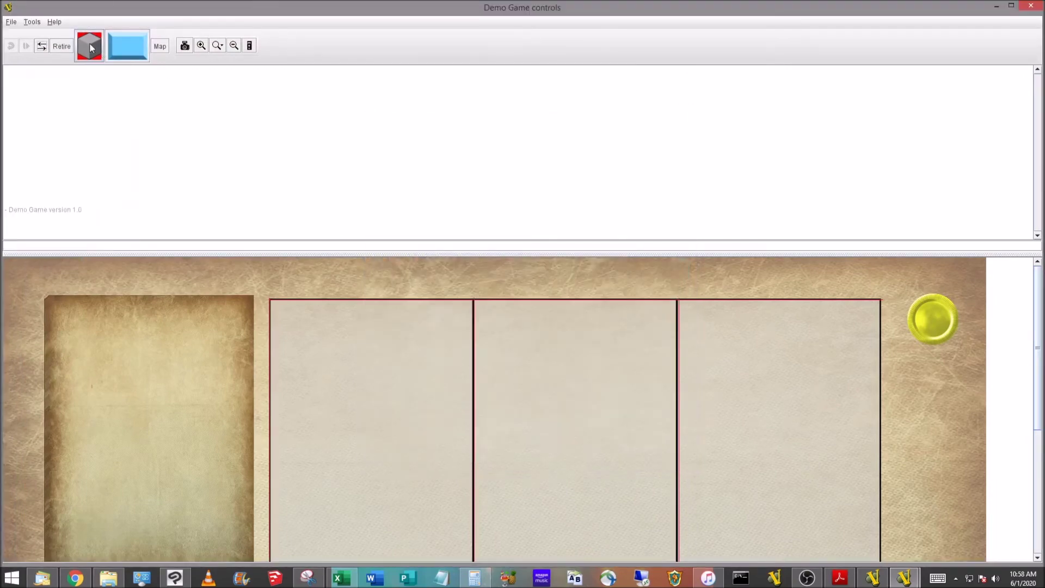
{"action": "left_click", "coordinate": [11, 22]}
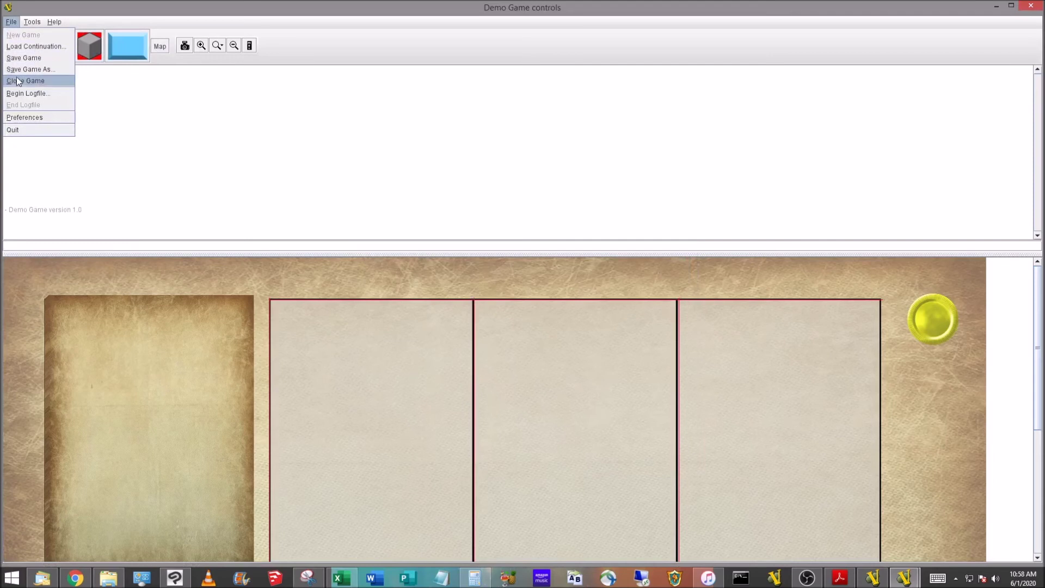
{"action": "left_click", "coordinate": [18, 81]}
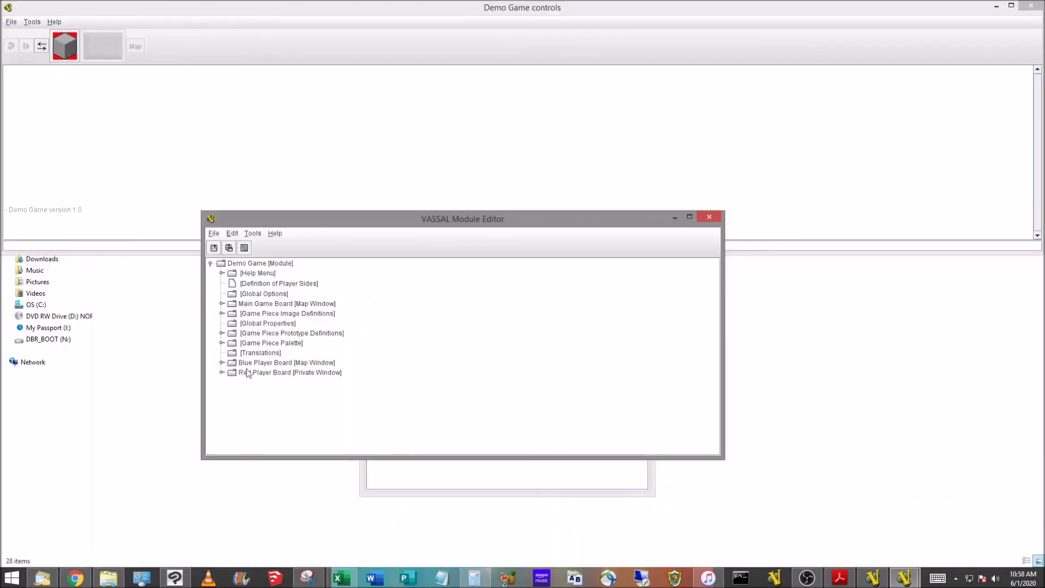
Step: Add a zoom capability to the Red Player Board and remove its preset levels 1.6, 0.625 and 0.390625
{"action": "left_click", "coordinate": [222, 374]}
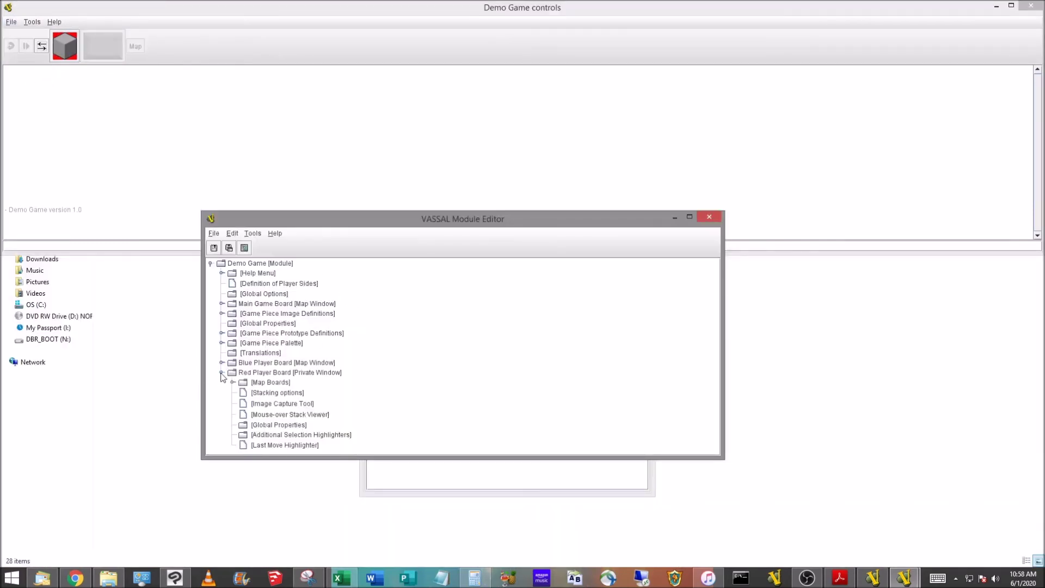
{"action": "right_click", "coordinate": [263, 375]}
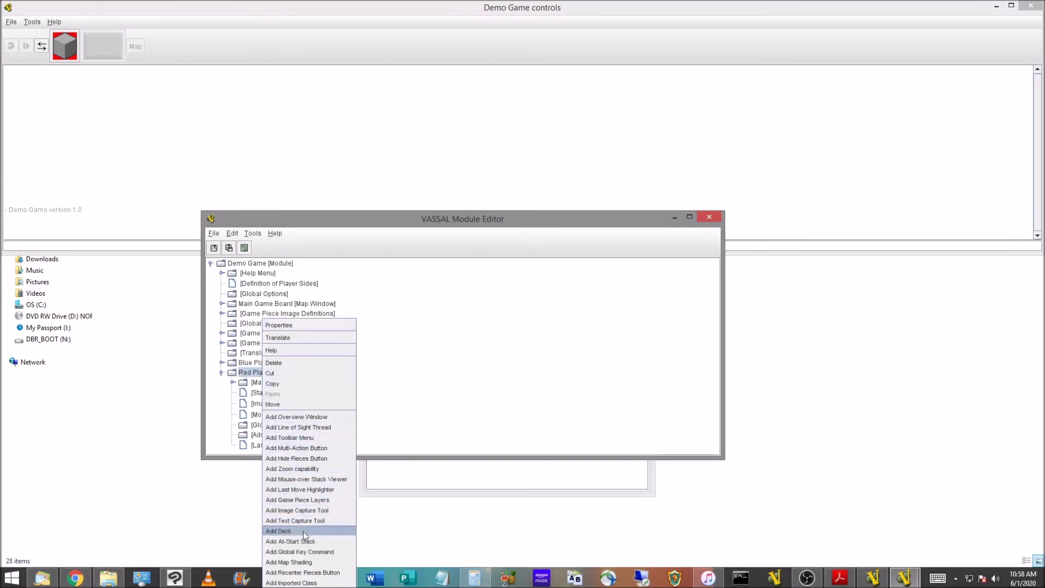
{"action": "left_click", "coordinate": [298, 469]}
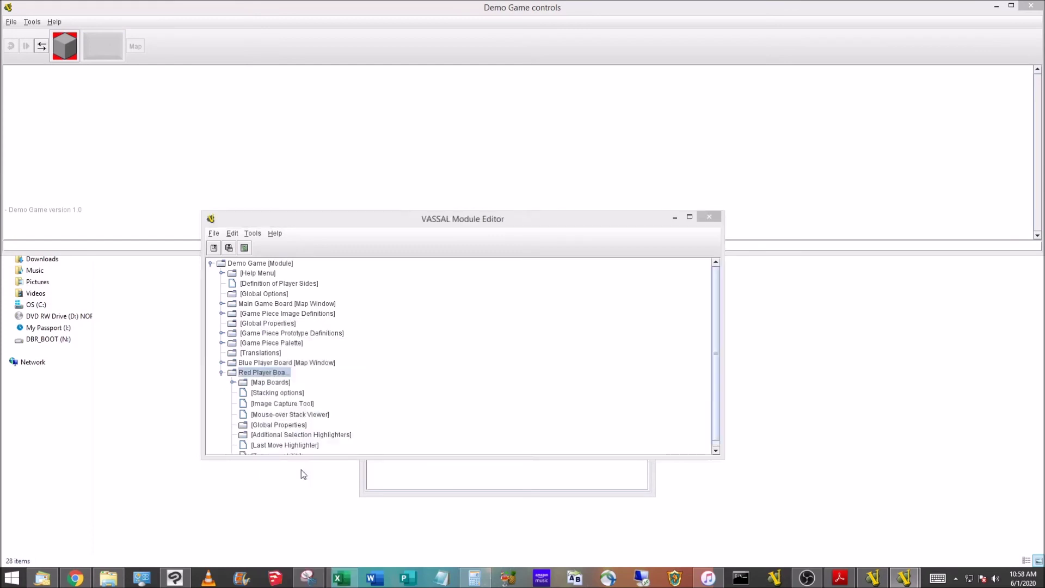
{"action": "left_click", "coordinate": [509, 256]}
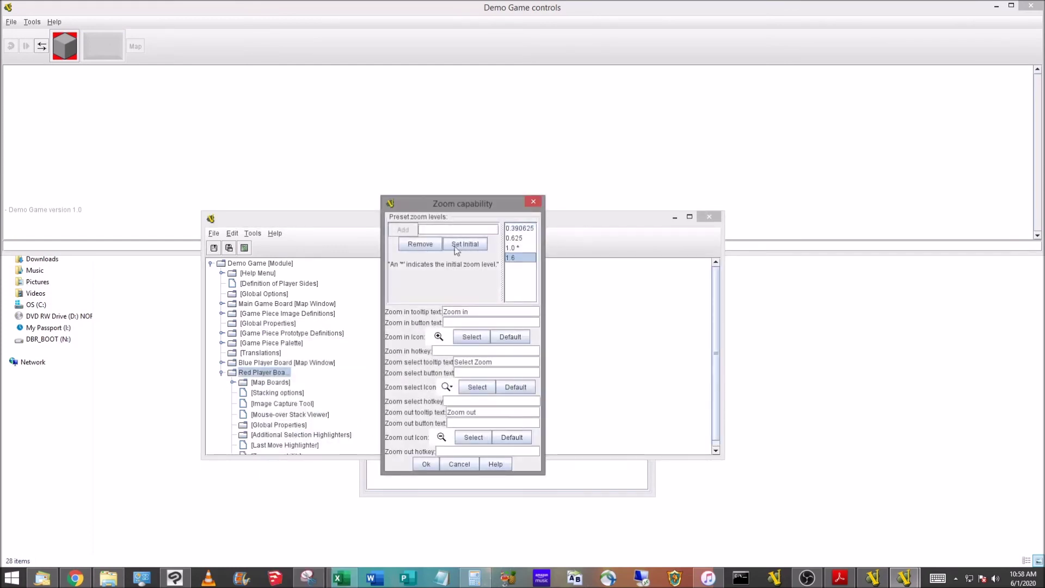
{"action": "left_click", "coordinate": [420, 244]}
{"action": "left_click", "coordinate": [515, 238]}
{"action": "left_click", "coordinate": [420, 244]}
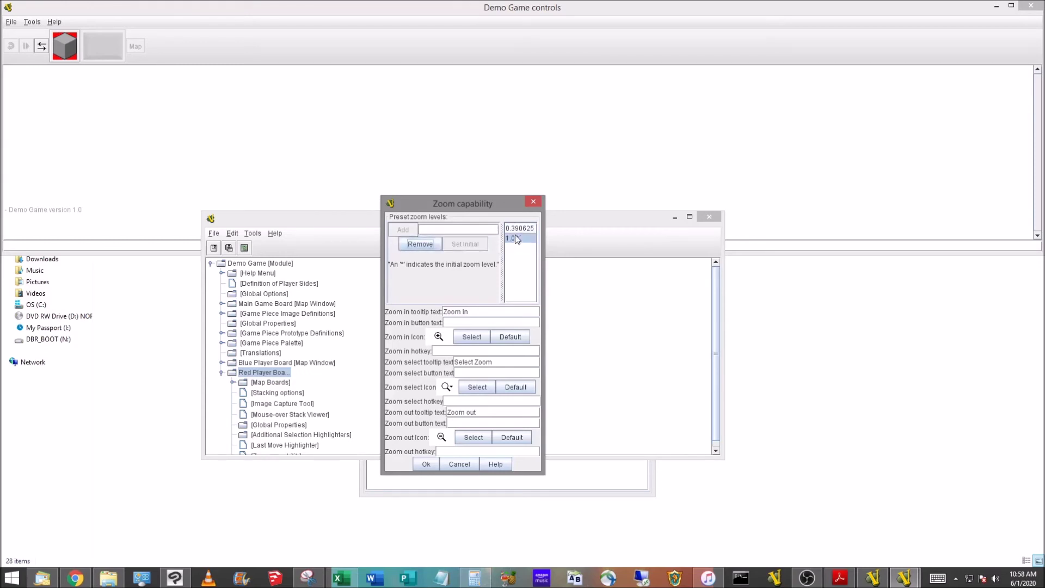
{"action": "left_click", "coordinate": [517, 228]}
{"action": "left_click", "coordinate": [421, 244]}
{"action": "left_click", "coordinate": [514, 228]}
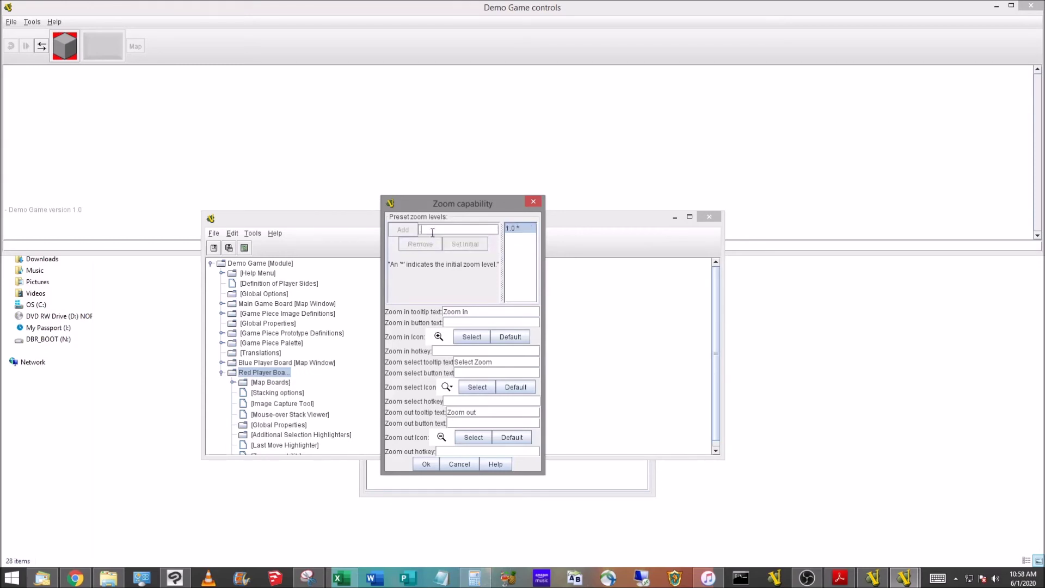
Step: Add the preset zoom levels 0.25, 0.5 and 0.75 and confirm the zoom settings
{"action": "type", "text": "0.25"}
{"action": "left_click", "coordinate": [403, 230]}
{"action": "type", "text": ".75"}
{"action": "left_click", "coordinate": [403, 230]}
{"action": "type", "text": ".75"}
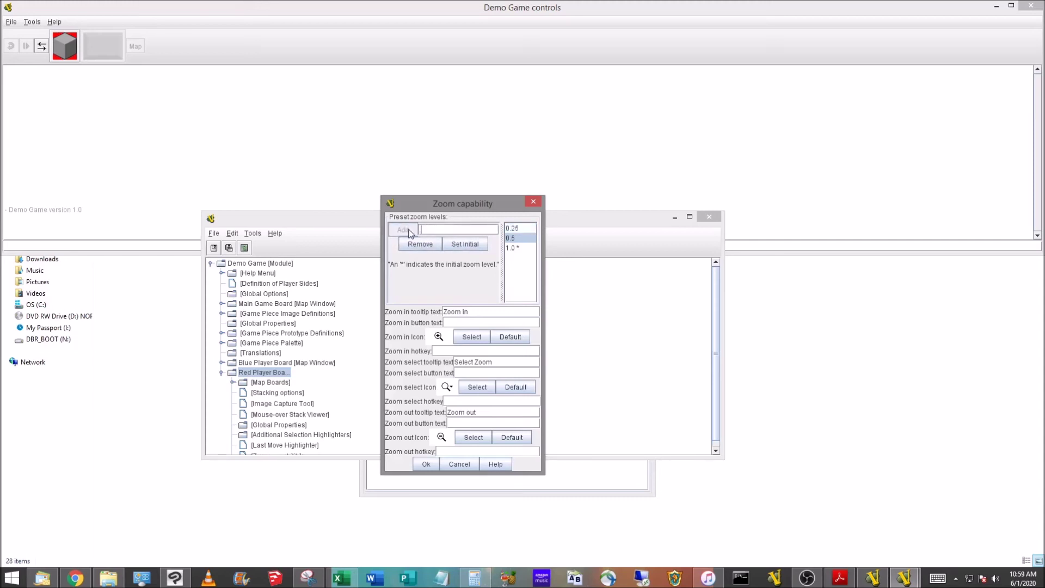
{"action": "left_click", "coordinate": [408, 232]}
{"action": "left_click", "coordinate": [427, 465]}
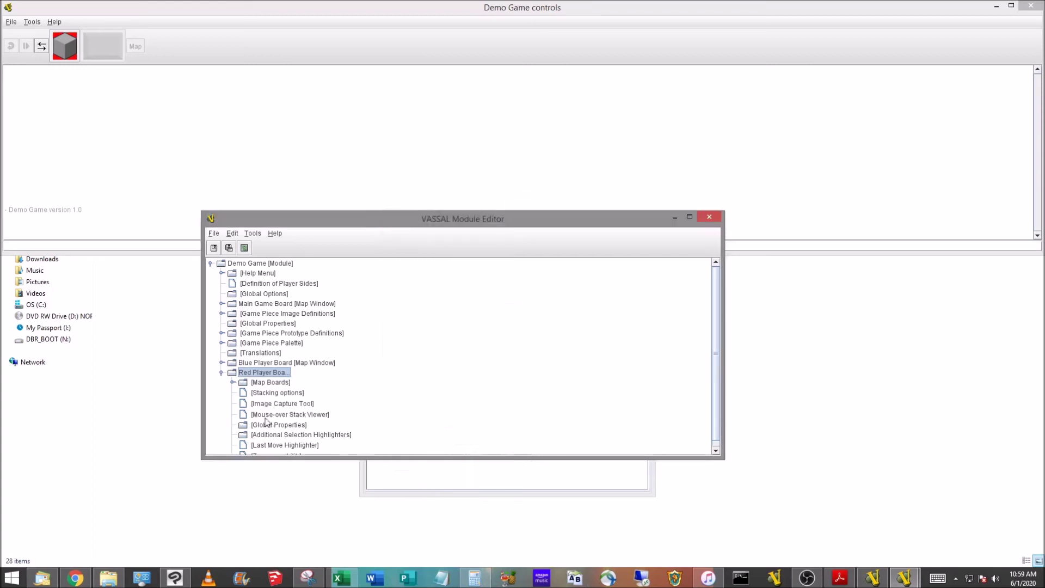
Step: Replace the Red Player Board's button text with the RedButton.png icon and save the module
{"action": "double_click", "coordinate": [264, 372]}
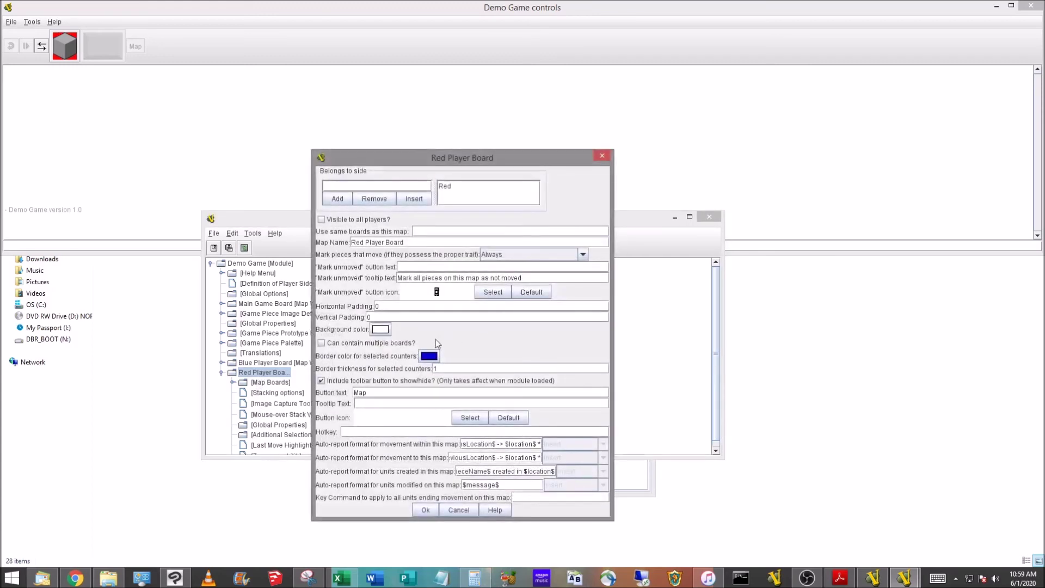
{"action": "left_click_drag", "start_coordinate": [379, 392], "coordinate": [348, 394]}
{"action": "key", "text": "Delete"}
{"action": "left_click", "coordinate": [462, 419]}
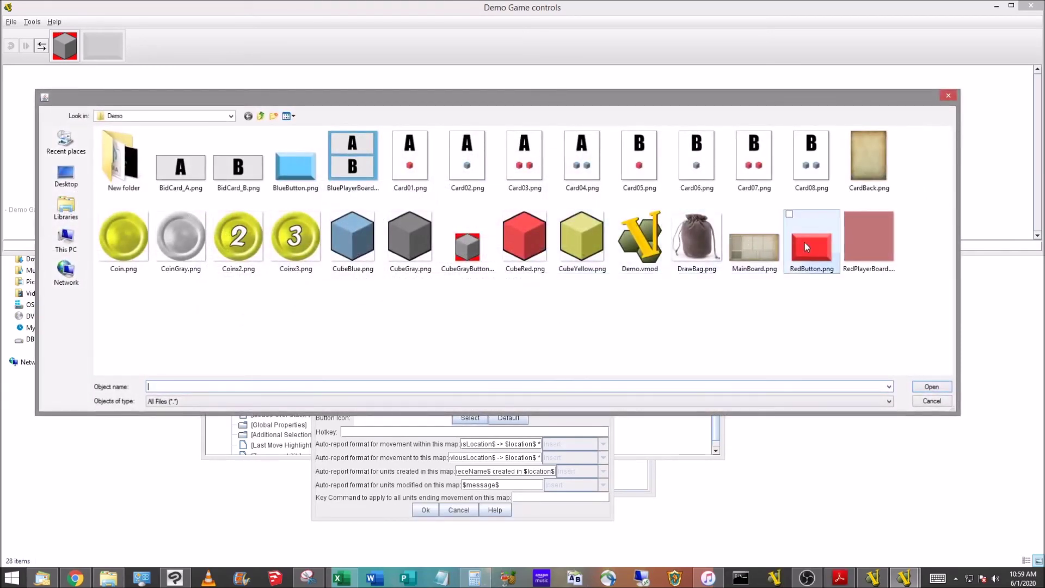
{"action": "left_click", "coordinate": [806, 243]}
{"action": "left_click", "coordinate": [928, 386]}
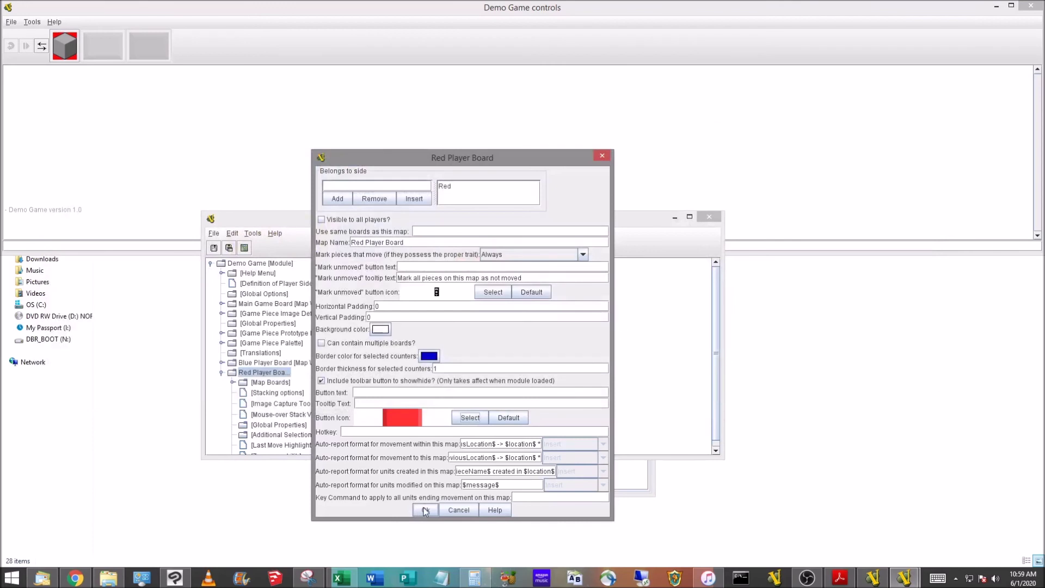
{"action": "left_click", "coordinate": [425, 510]}
{"action": "left_click", "coordinate": [214, 249]}
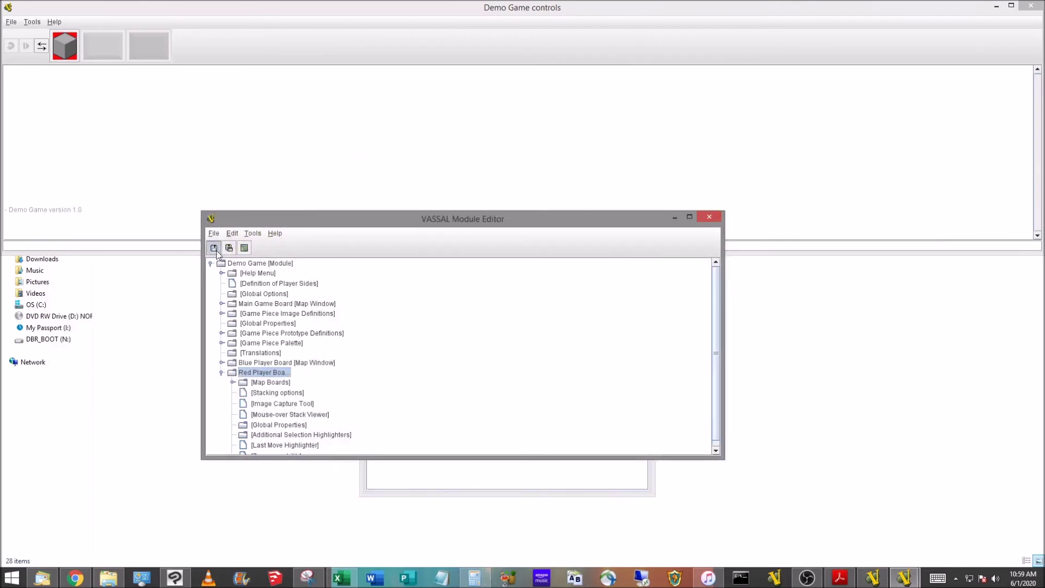
Step: Start a new game and join it as the Red side
{"action": "left_click", "coordinate": [13, 23]}
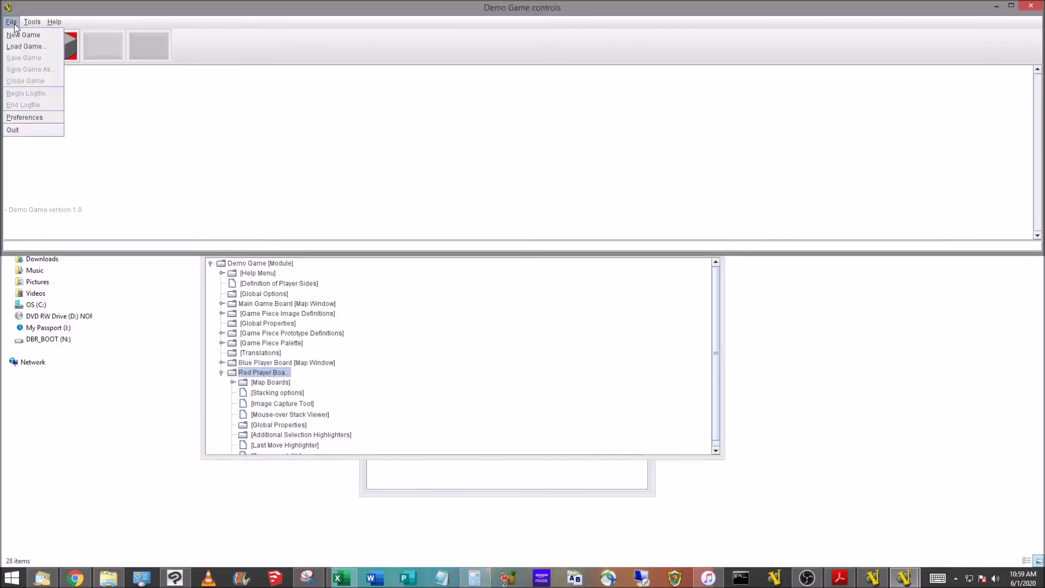
{"action": "left_click", "coordinate": [22, 35]}
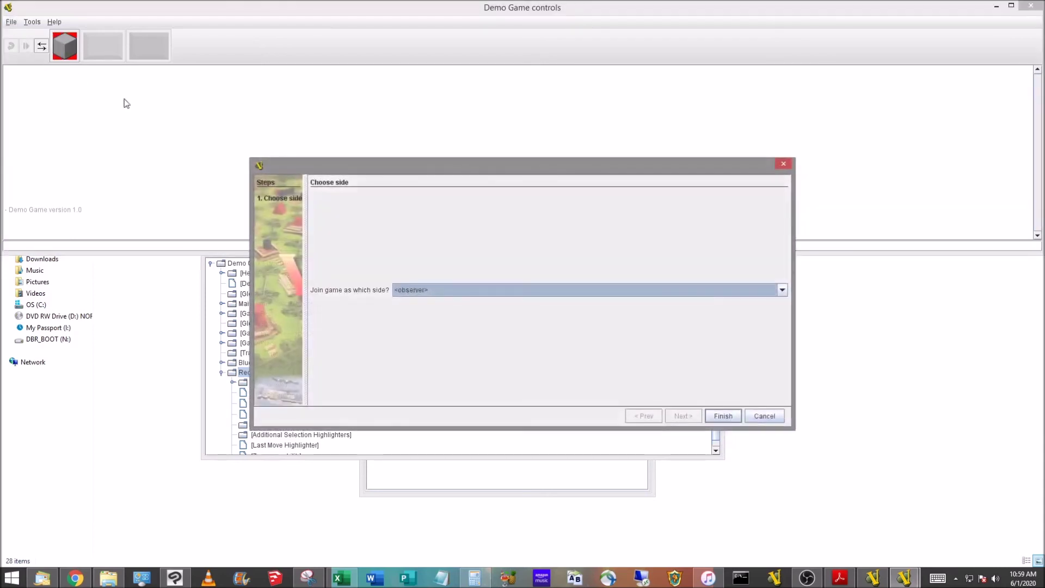
{"action": "left_click", "coordinate": [518, 290]}
{"action": "left_click", "coordinate": [501, 323]}
{"action": "left_click", "coordinate": [721, 415]}
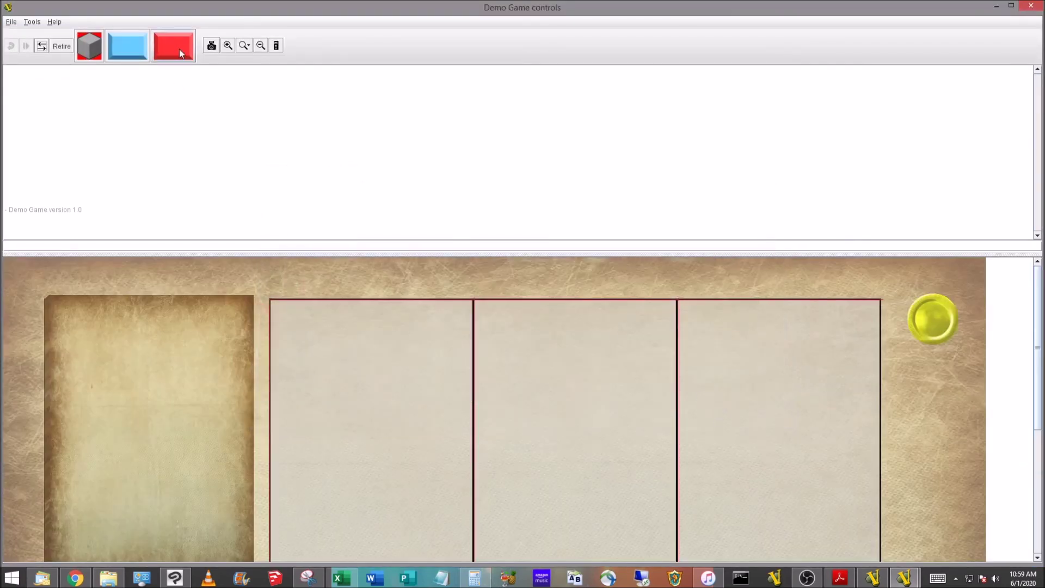
Step: Open the Red Player Board, shrink its window to fit the board, and move it clear of the game controls
{"action": "left_click", "coordinate": [178, 49]}
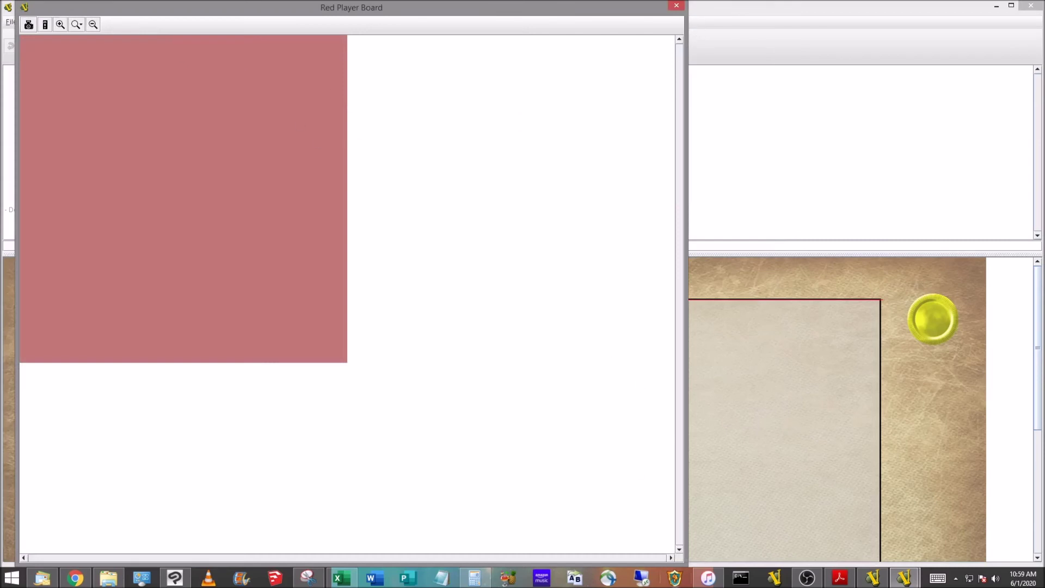
{"action": "left_click_drag", "start_coordinate": [684, 565], "coordinate": [357, 382]}
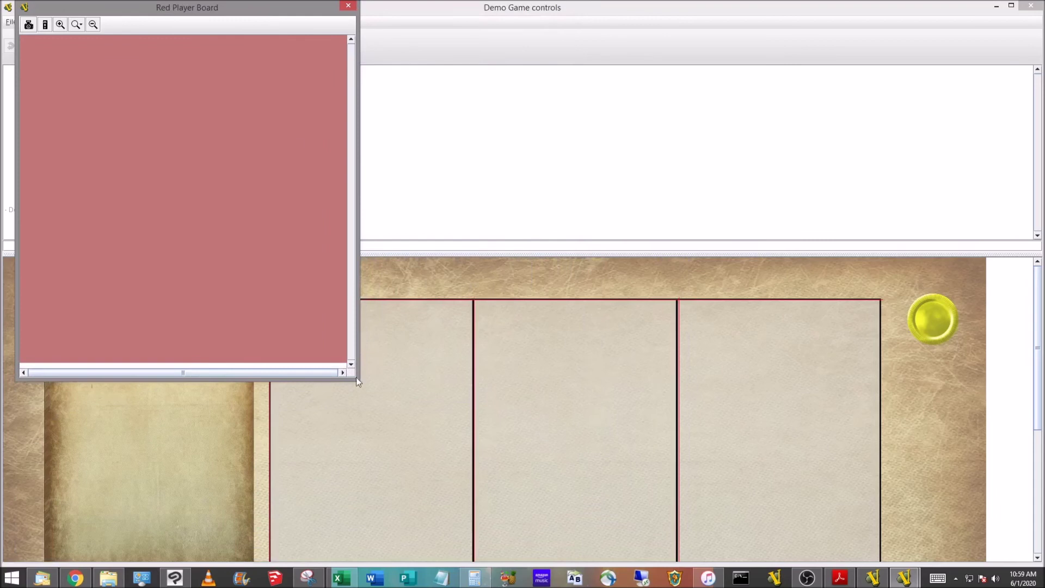
{"action": "left_click_drag", "start_coordinate": [249, 16], "coordinate": [408, 106]}
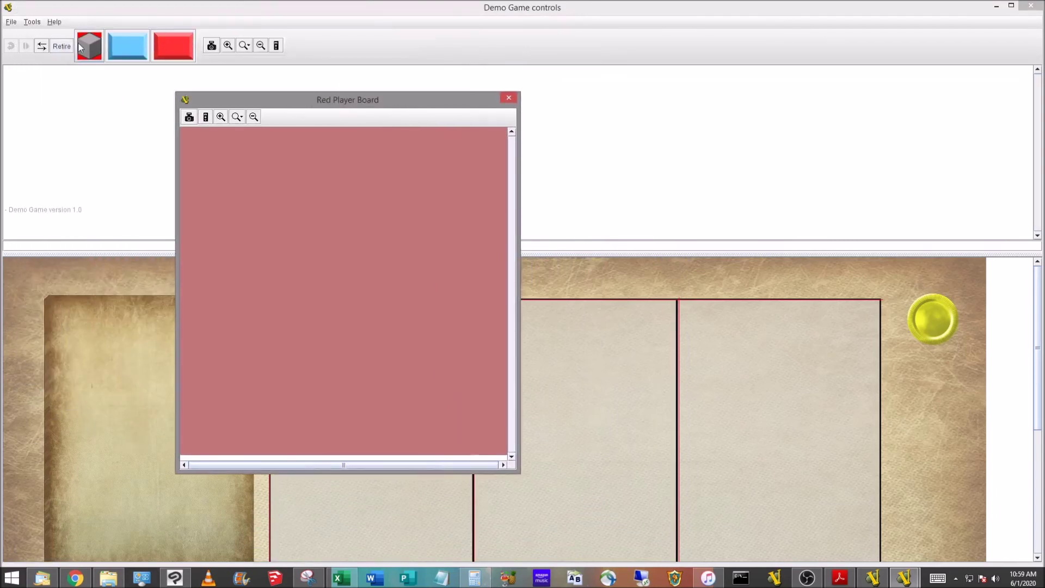
Step: Place a Blue Cube from the piece palette on the Red Player Board, and close and reopen the board to check it
{"action": "left_click", "coordinate": [79, 87]}
{"action": "left_click_drag", "start_coordinate": [50, 143], "coordinate": [363, 229]}
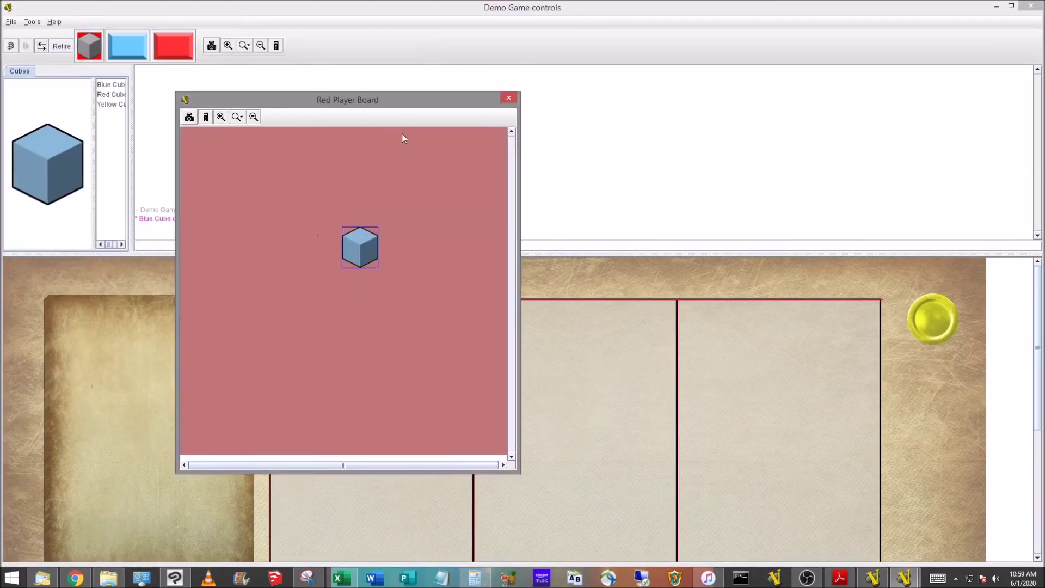
{"action": "left_click", "coordinate": [507, 97]}
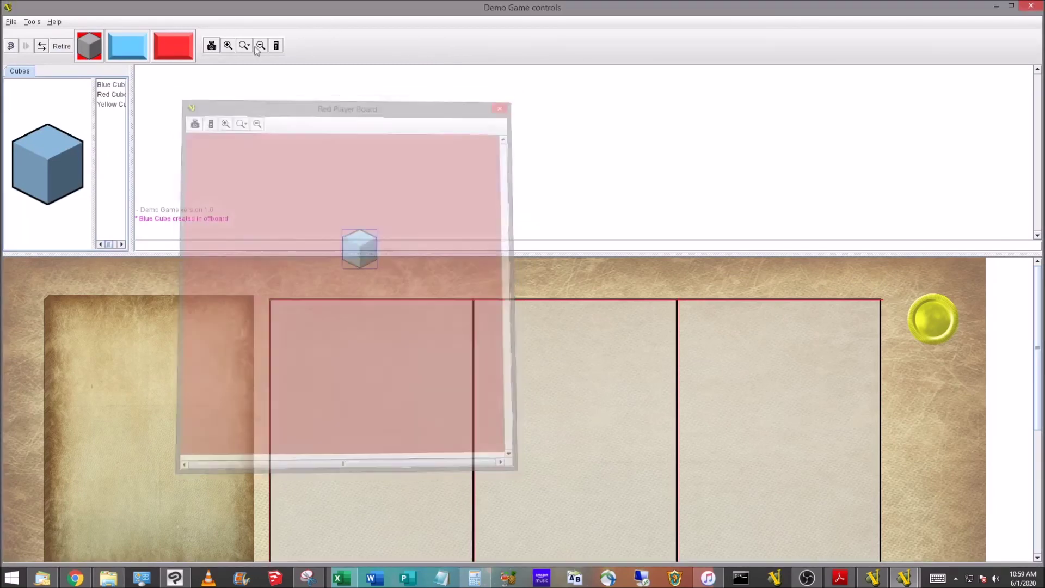
{"action": "left_click", "coordinate": [175, 44]}
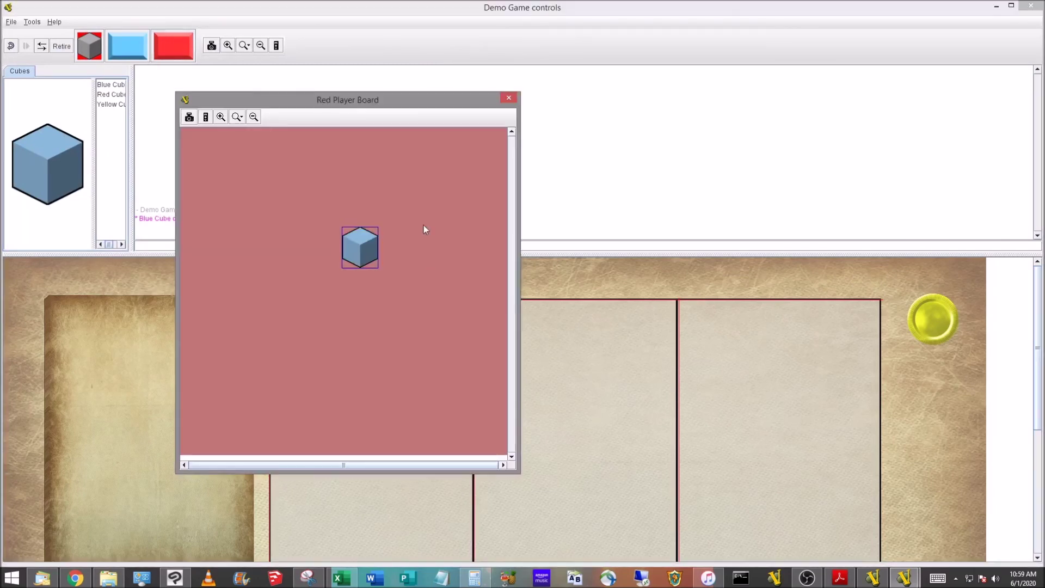
{"action": "left_click", "coordinate": [508, 98]}
Step: View the Blue Player Board as the Red side and close the game
{"action": "left_click", "coordinate": [127, 45]}
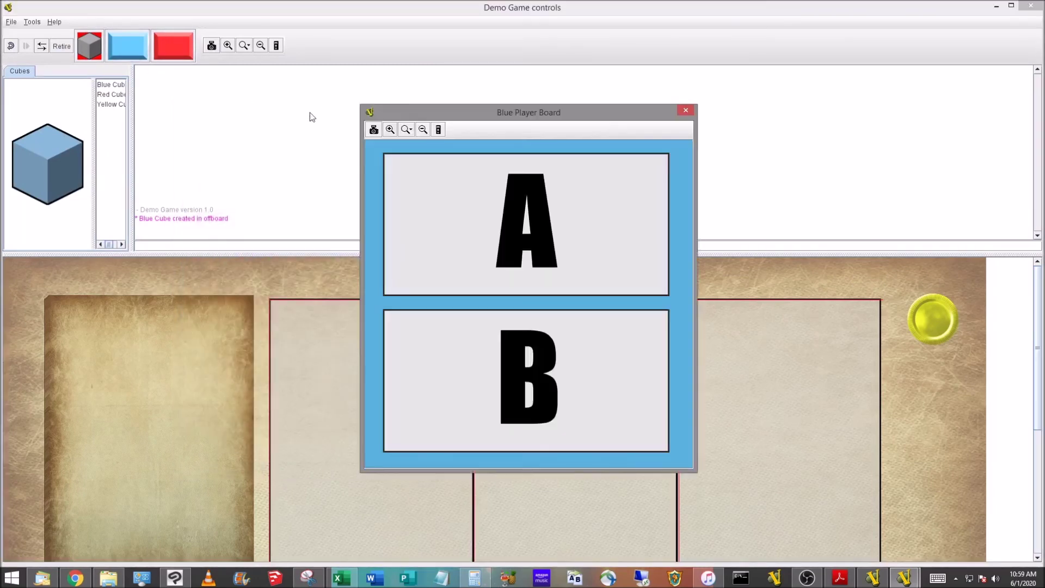
{"action": "left_click", "coordinate": [685, 110]}
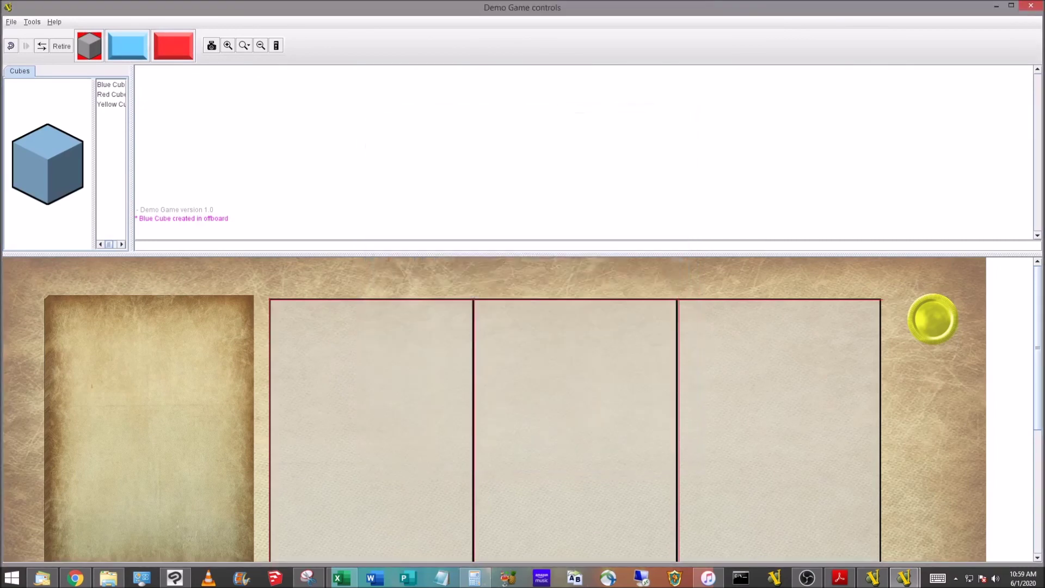
{"action": "left_click", "coordinate": [9, 24]}
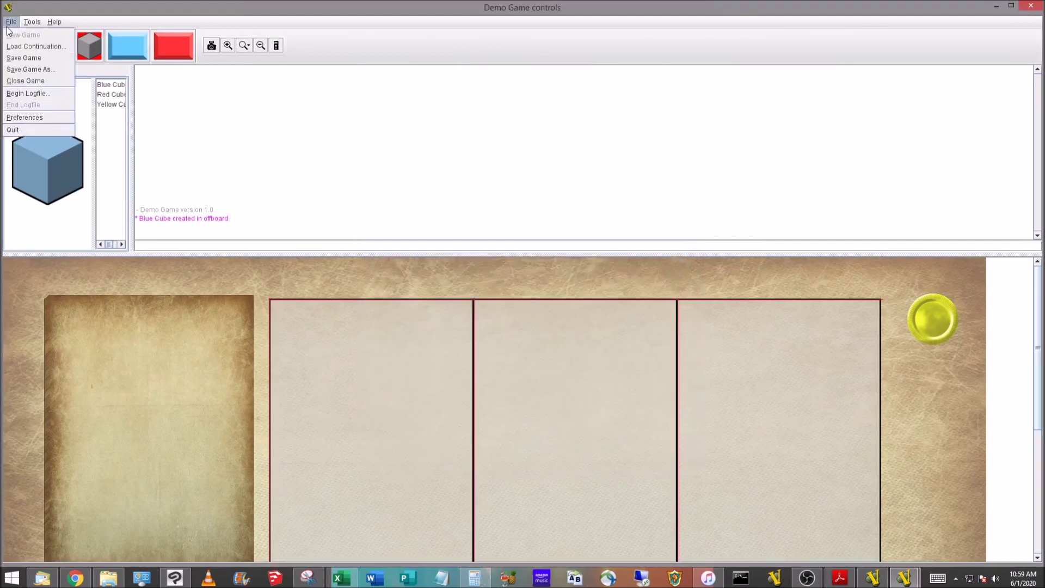
{"action": "left_click", "coordinate": [16, 80]}
{"action": "left_click", "coordinate": [514, 298]}
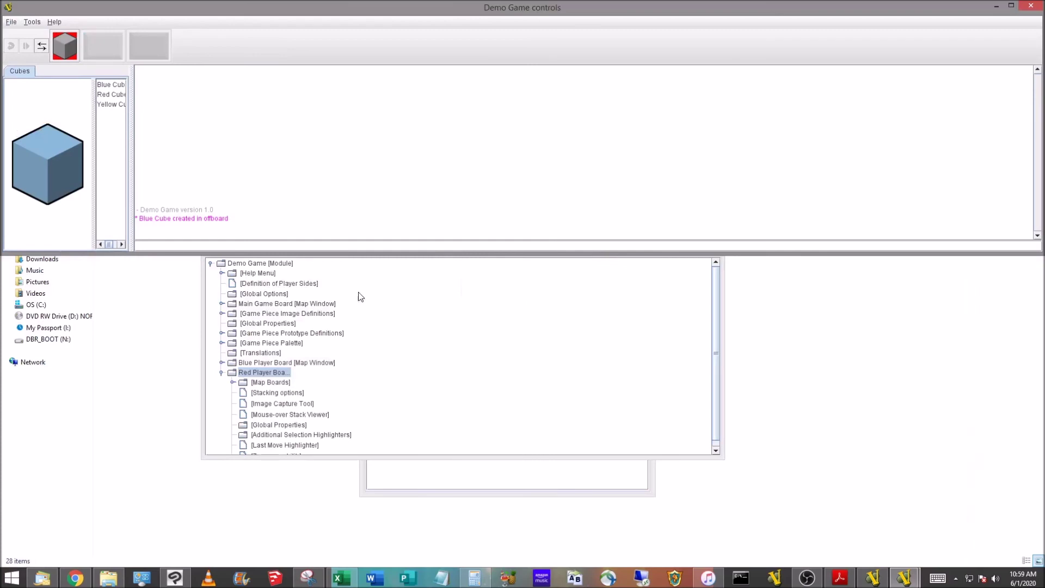
Step: Start a new game as the Blue side, and open and close the Blue Player Board
{"action": "left_click", "coordinate": [6, 24]}
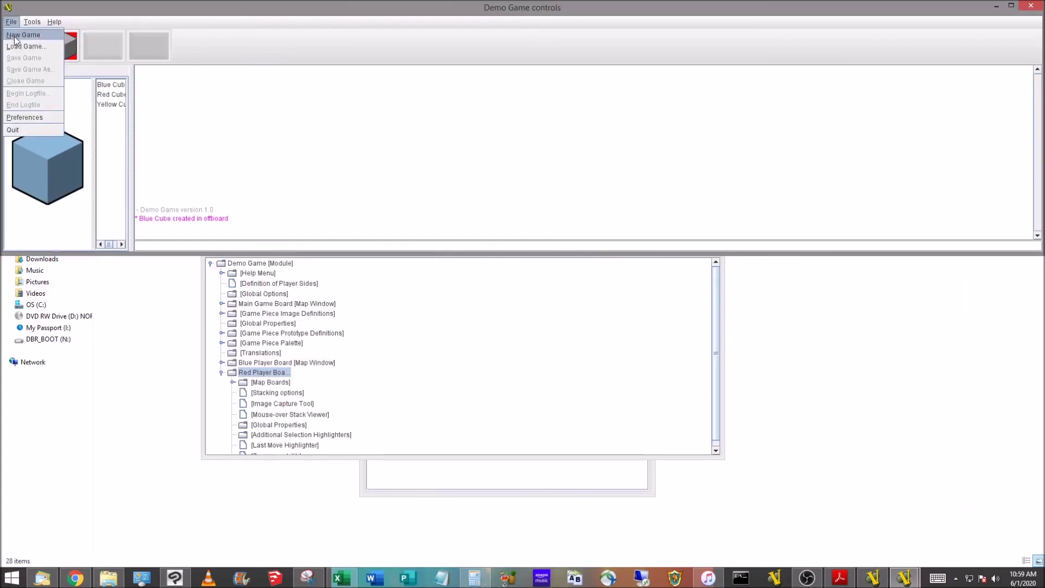
{"action": "left_click", "coordinate": [17, 34]}
{"action": "left_click", "coordinate": [419, 290]}
{"action": "left_click", "coordinate": [420, 312]}
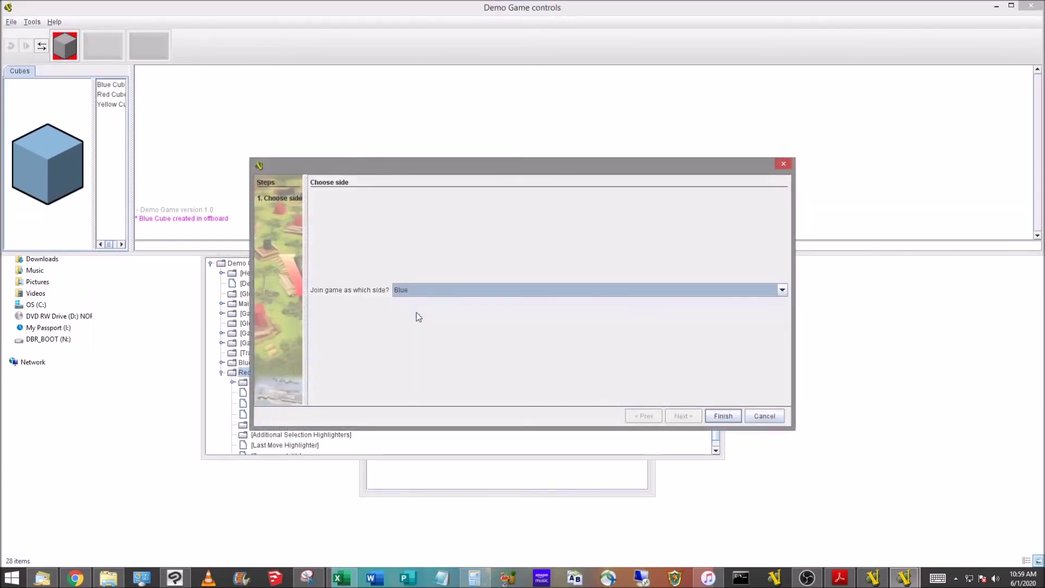
{"action": "left_click", "coordinate": [722, 417]}
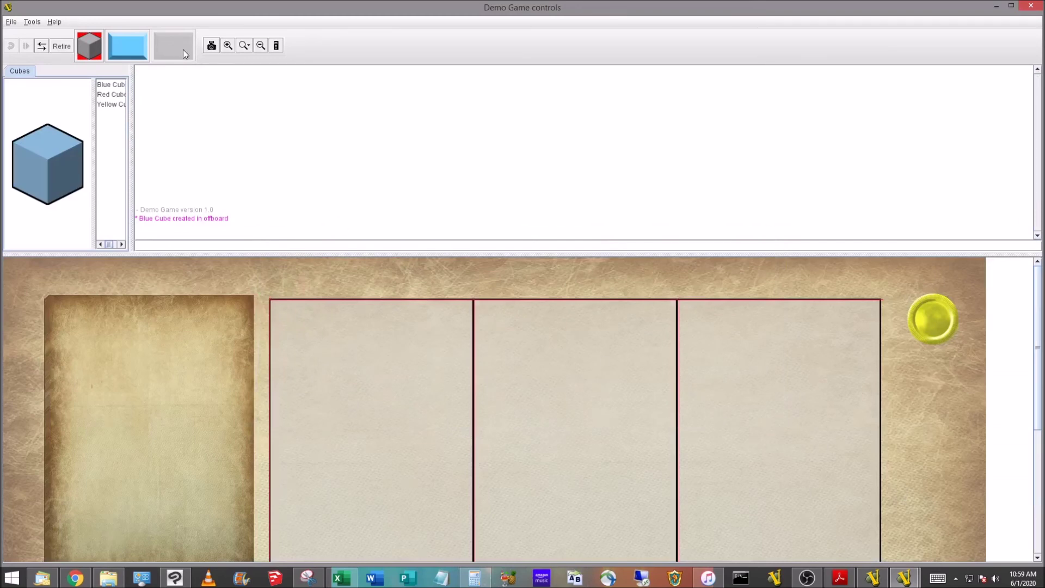
{"action": "left_click", "coordinate": [121, 50]}
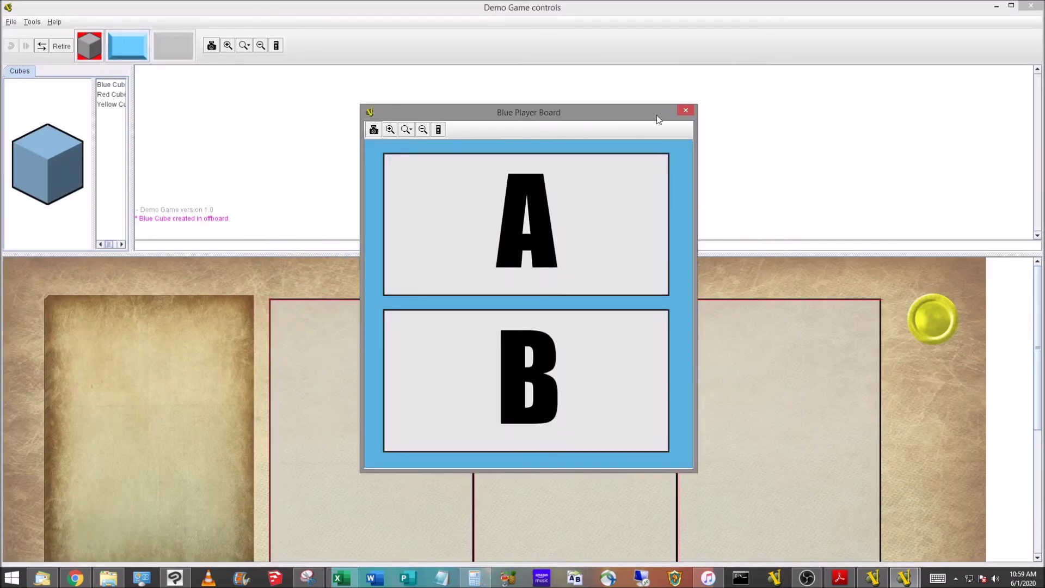
{"action": "left_click", "coordinate": [682, 111]}
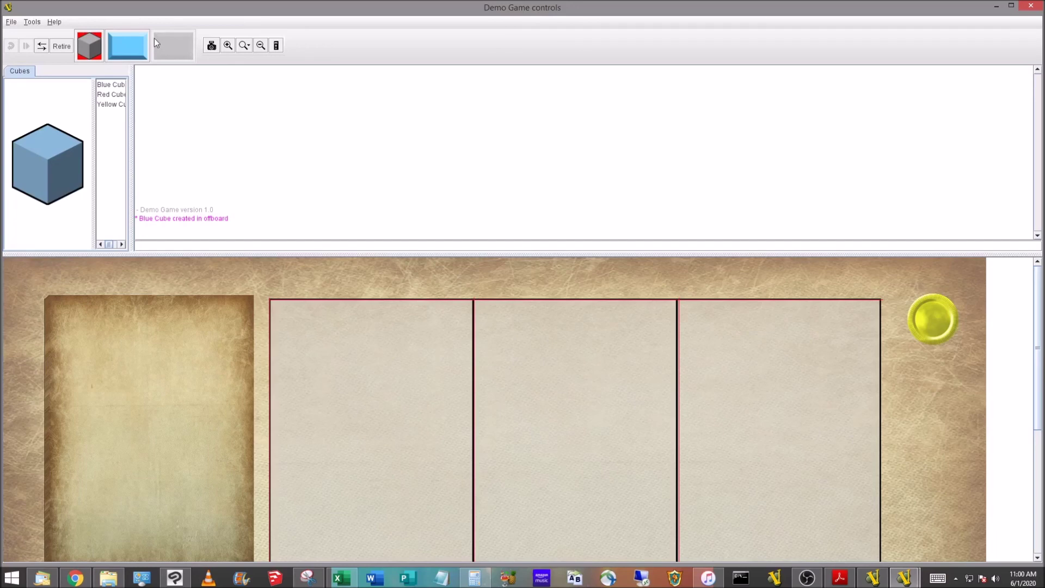
Step: Close the game and review the Red Player Board's side ownership and settings in the module editor without changing them
{"action": "left_click", "coordinate": [11, 22]}
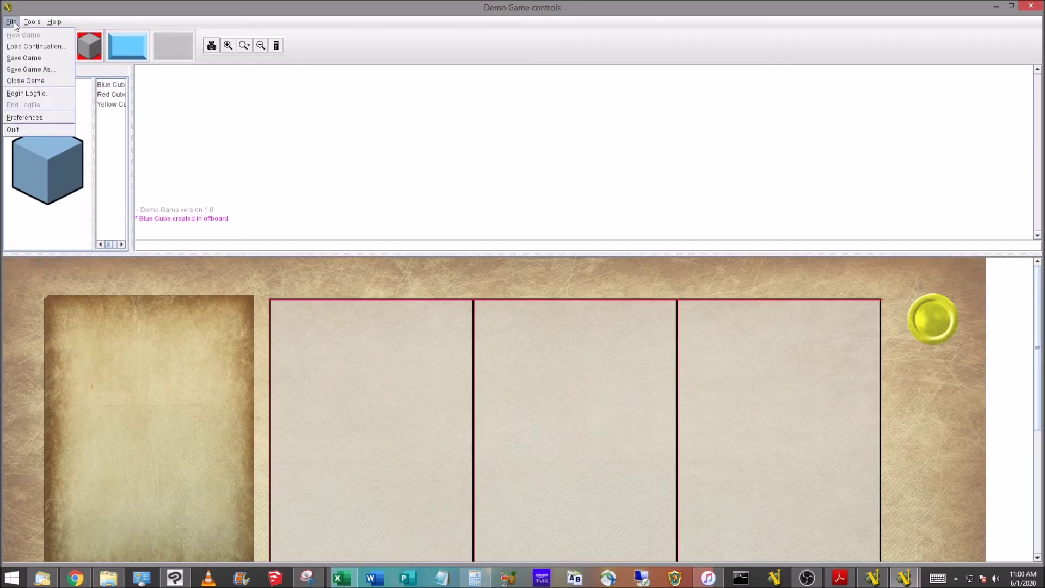
{"action": "left_click", "coordinate": [25, 83]}
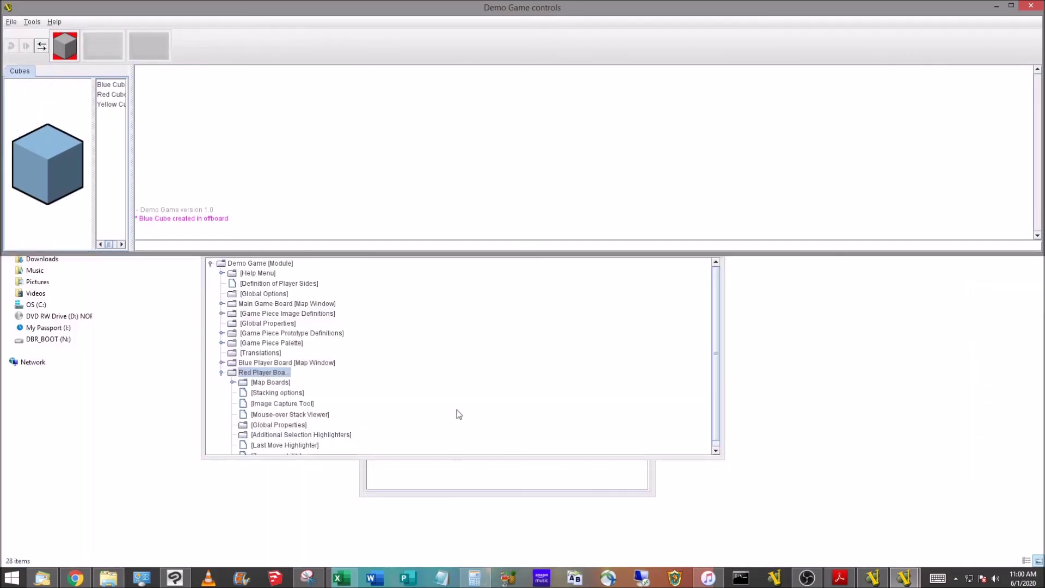
{"action": "right_click", "coordinate": [260, 373]}
{"action": "left_click", "coordinate": [275, 325]}
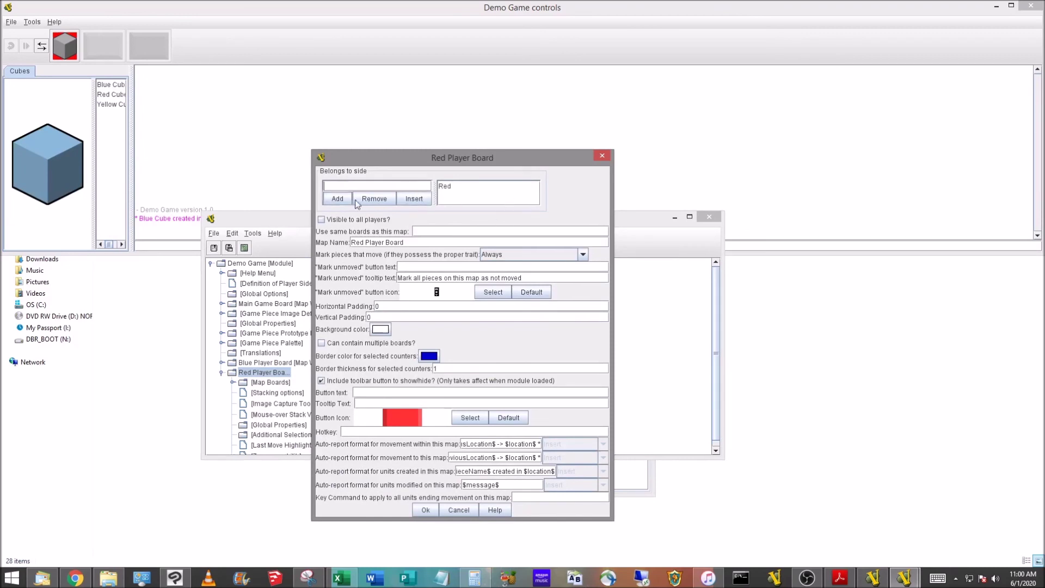
{"action": "left_click", "coordinate": [457, 511]}
Step: Save the module and collapse the Main Game Board and Red Player Board entries after viewing the Main Game Board's components
{"action": "left_click", "coordinate": [214, 249]}
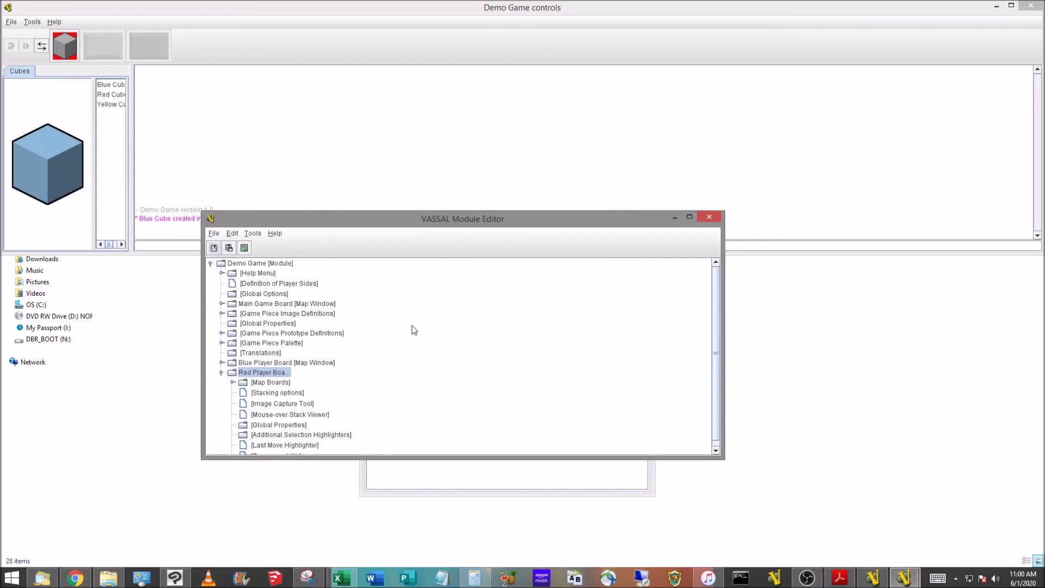
{"action": "scroll", "coordinate": [281, 398], "scroll_direction": "down", "scroll_amount": 1}
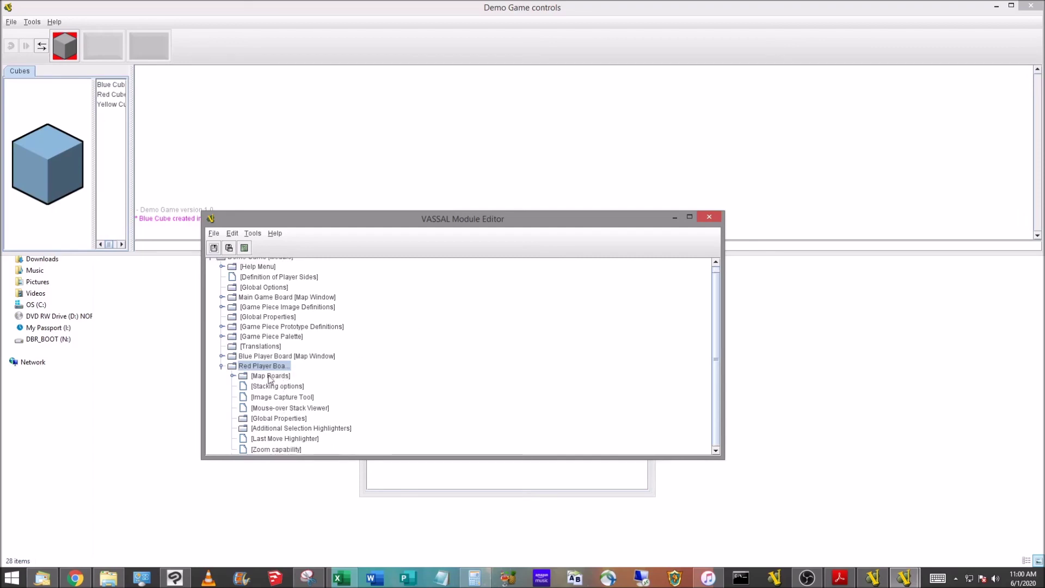
{"action": "left_click", "coordinate": [222, 297]}
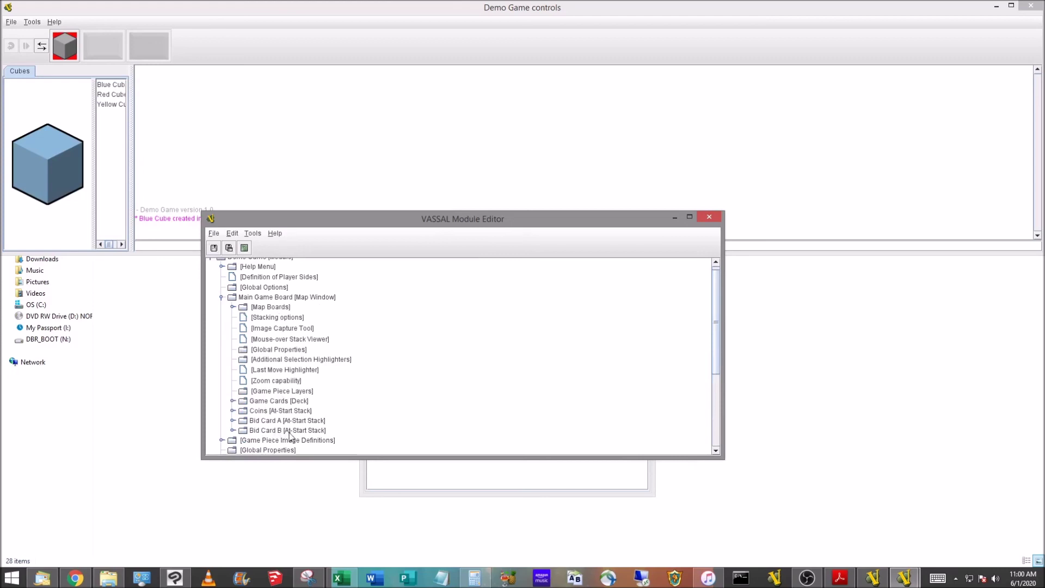
{"action": "left_click", "coordinate": [304, 431]}
{"action": "left_click", "coordinate": [222, 298]}
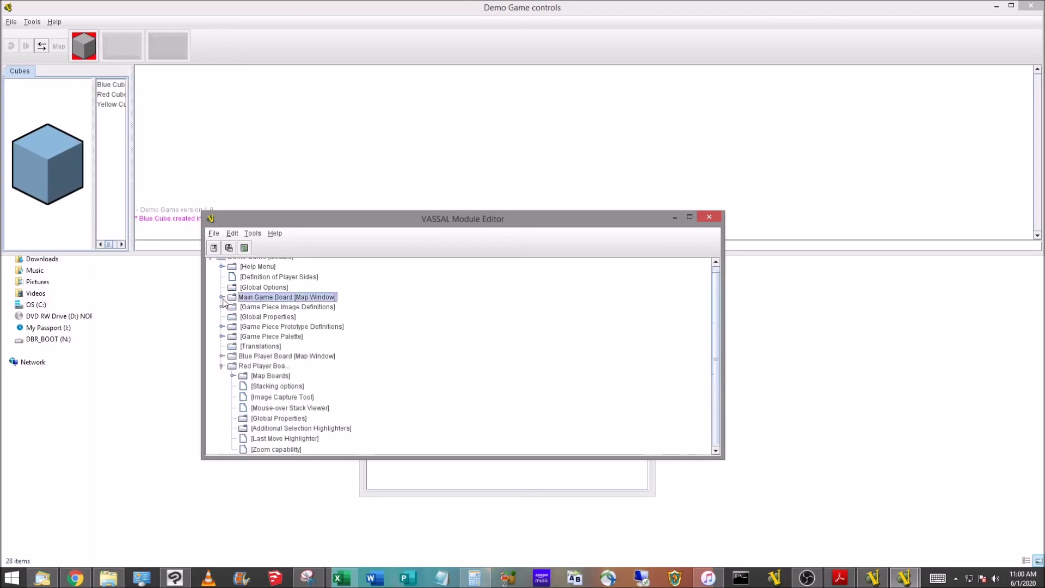
{"action": "left_click", "coordinate": [222, 366]}
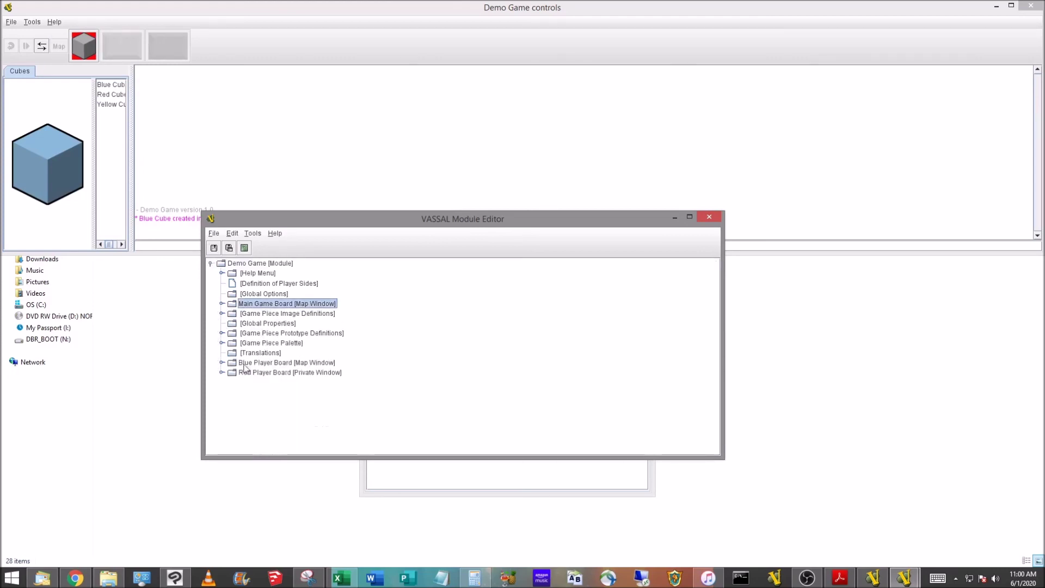